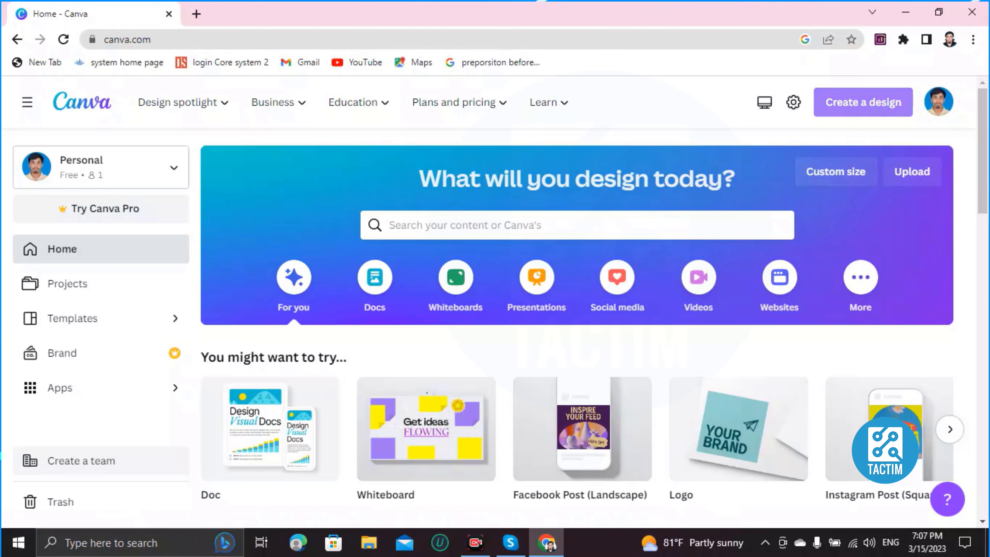
# Create a new blank 500×500 px Logo design from the 'logo' search suggestions
pyautogui.click(863, 102)
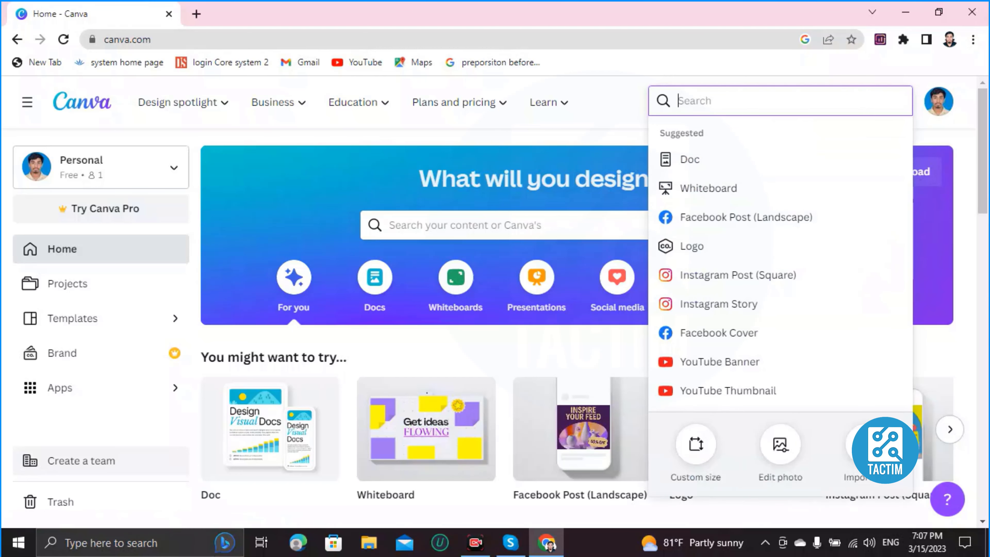
pyautogui.write('logo')
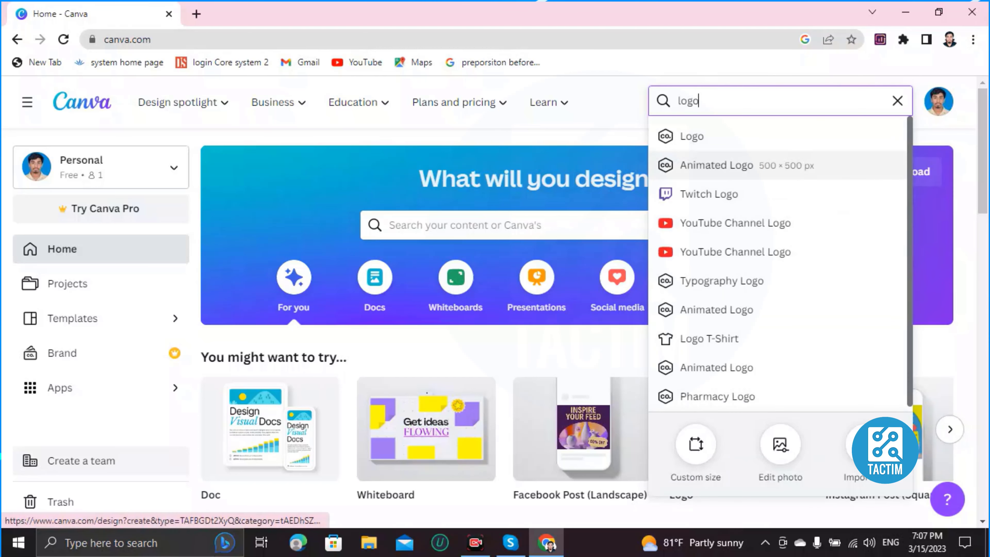
pyautogui.press('Down')
pyautogui.press('Down')
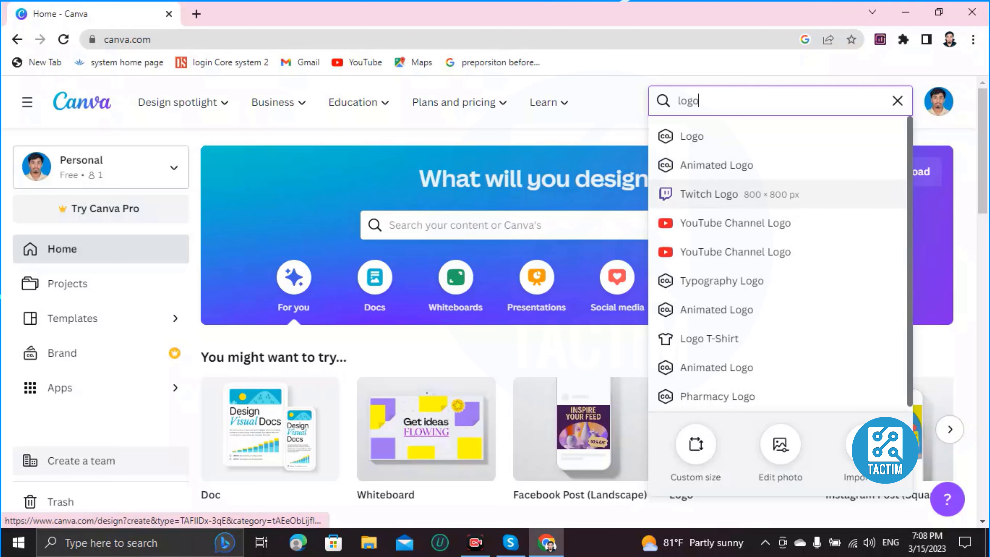
pyautogui.press('Down')
pyautogui.press('Down')
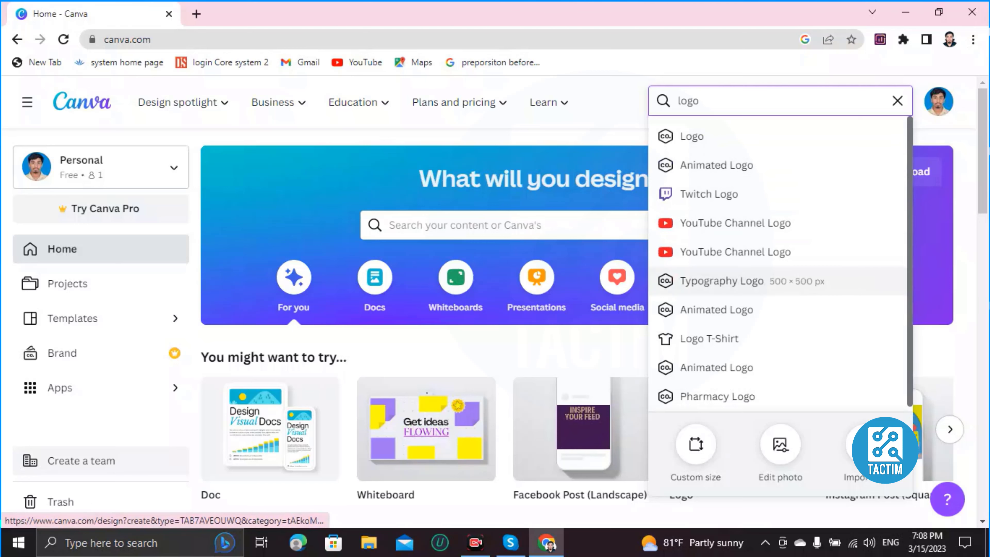
pyautogui.press('Down')
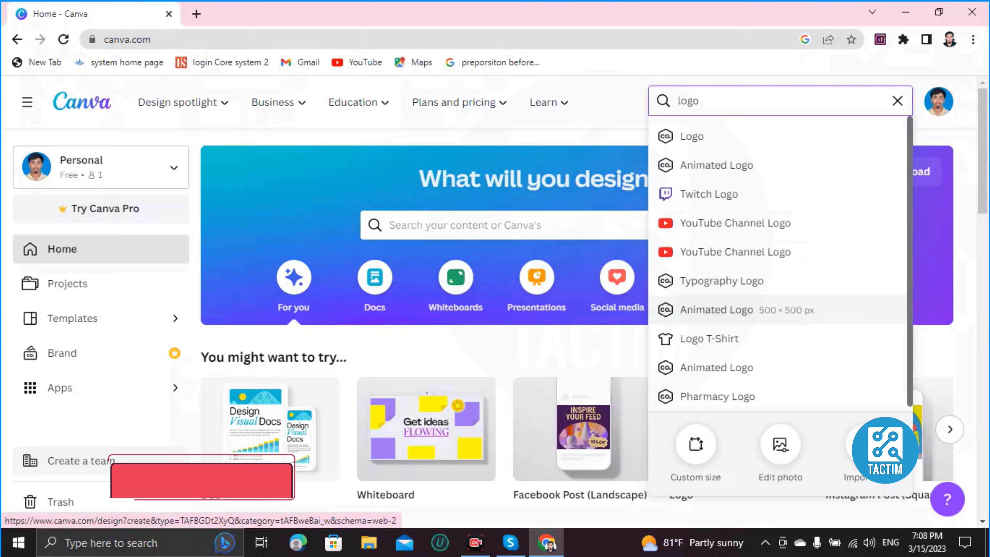
pyautogui.press('Down')
pyautogui.press('Up')
pyautogui.press('Up')
pyautogui.press('Up')
pyautogui.press('Up')
pyautogui.press('Up')
pyautogui.press('Up')
pyautogui.press('Up')
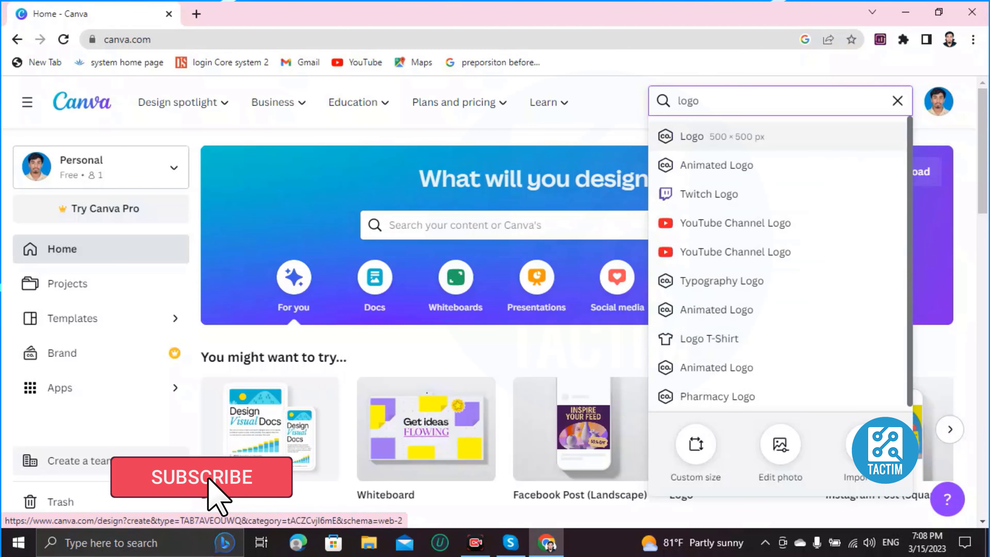
pyautogui.press('Return')
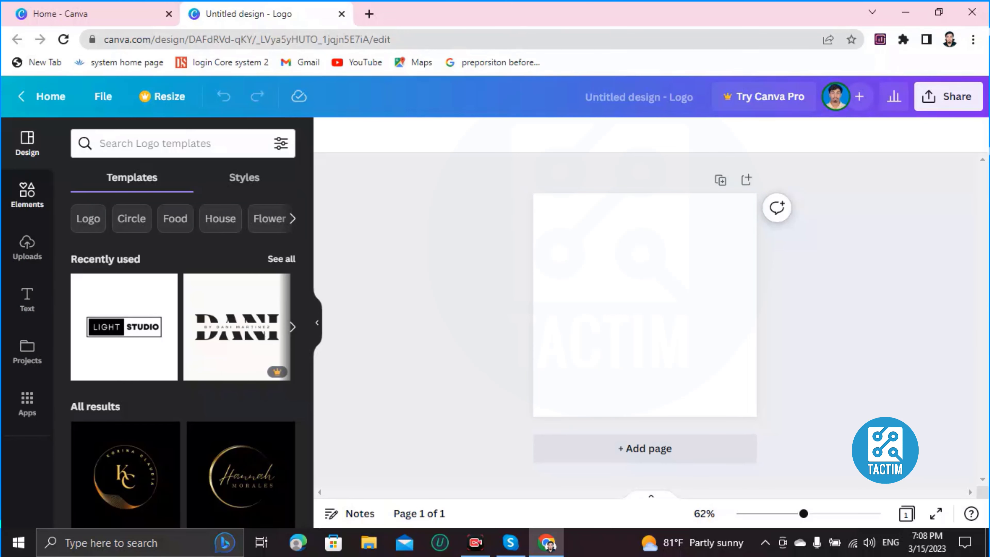
# Apply the LIGHT STUDIO template and replace the word LIGHT with NWXN
pyautogui.scroll(-3, 233, 331)
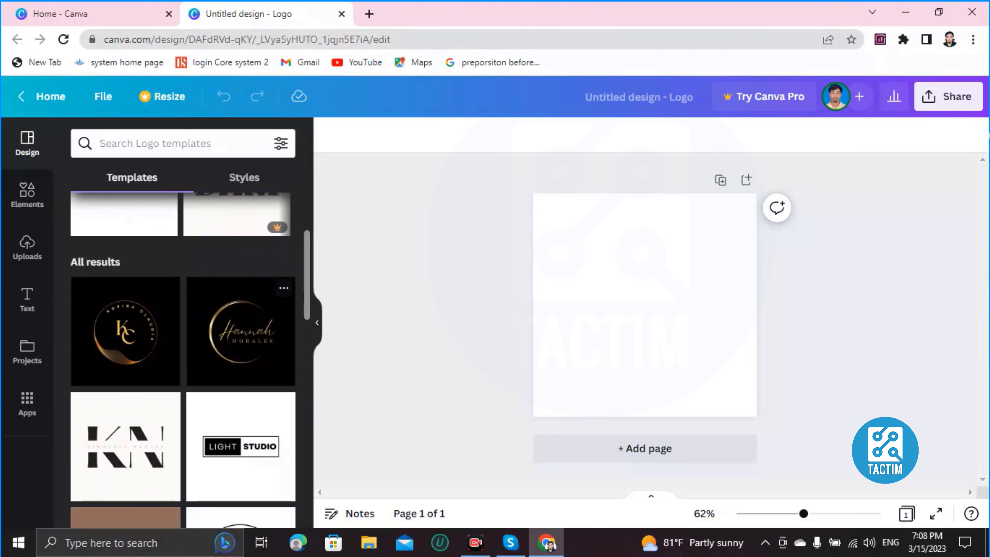
pyautogui.scroll(-3, 241, 331)
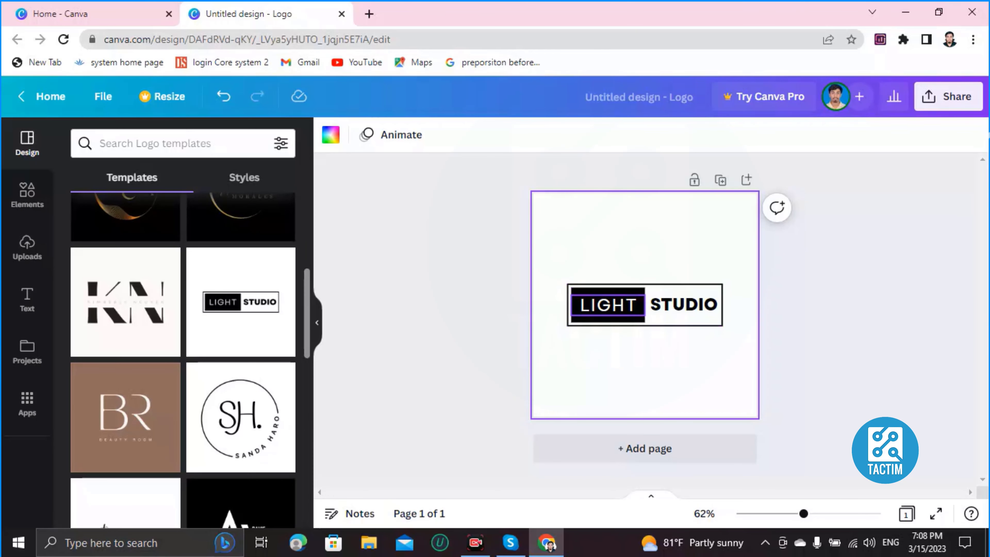
pyautogui.click(608, 305)
pyautogui.doubleClick(608, 305)
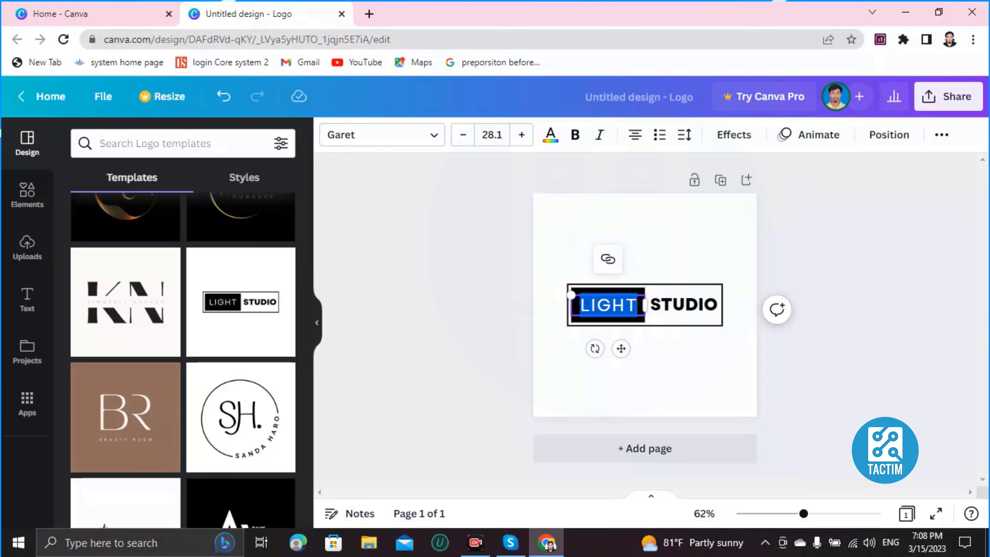
pyautogui.click(625, 305)
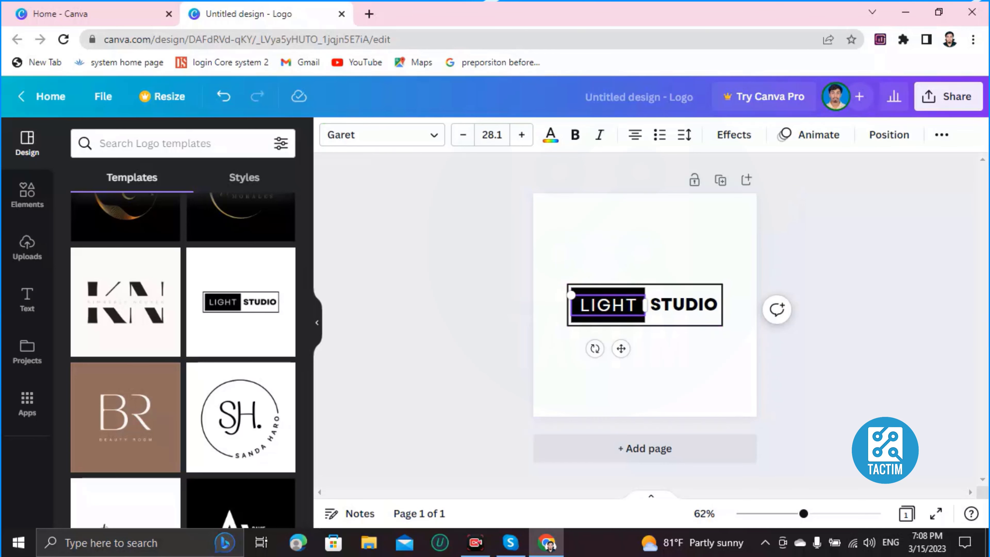
pyautogui.click(637, 305)
pyautogui.press('BackSpace')
pyautogui.press('BackSpace')
pyautogui.press('BackSpace')
pyautogui.press('BackSpace')
pyautogui.press('BackSpace')
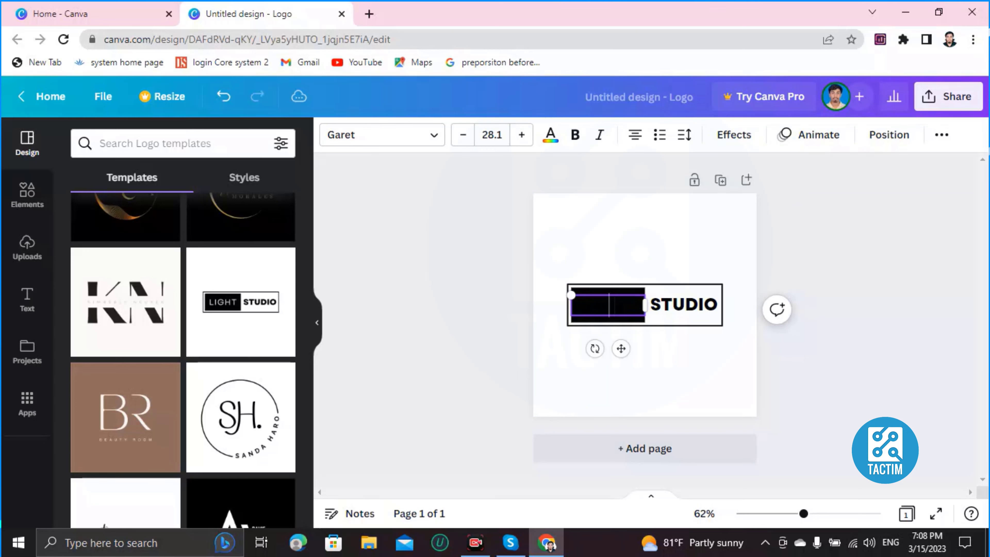
pyautogui.write('NWXN')
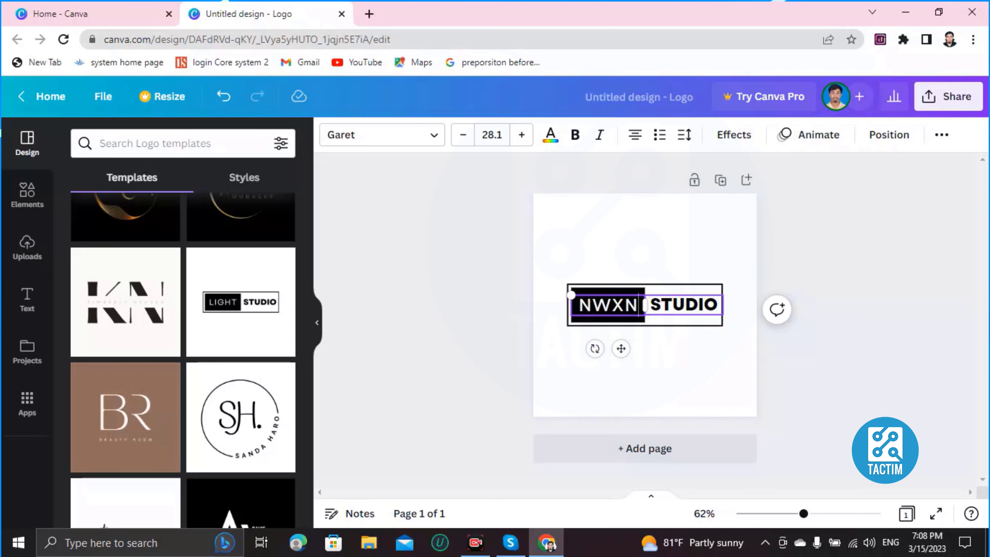
# Change the word STUDIO to SWIWIJ
pyautogui.doubleClick(683, 305)
pyautogui.click(685, 304)
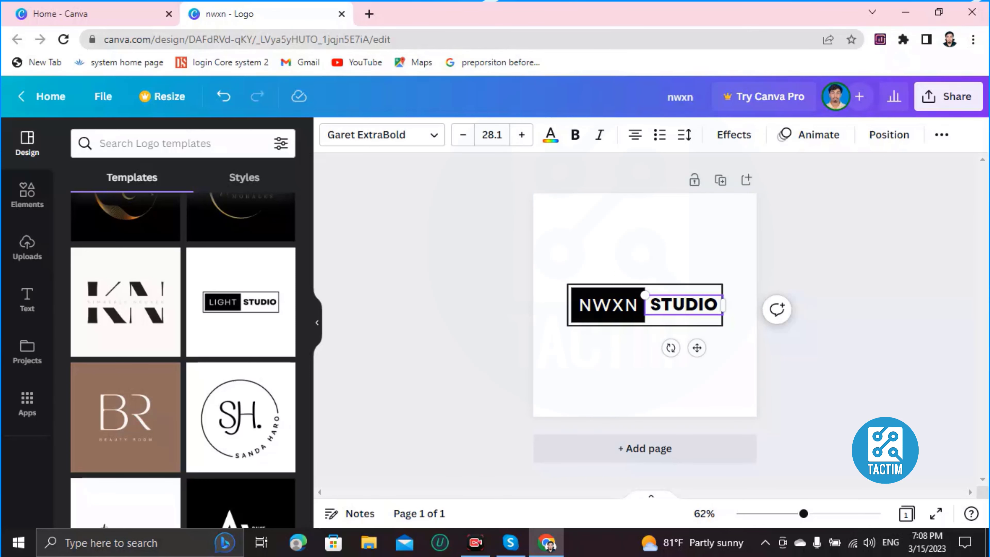
pyautogui.press('Right')
pyautogui.press('Right')
pyautogui.press('Right')
pyautogui.press('BackSpace')
pyautogui.press('BackSpace')
pyautogui.press('BackSpace')
pyautogui.press('BackSpace')
pyautogui.press('BackSpace')
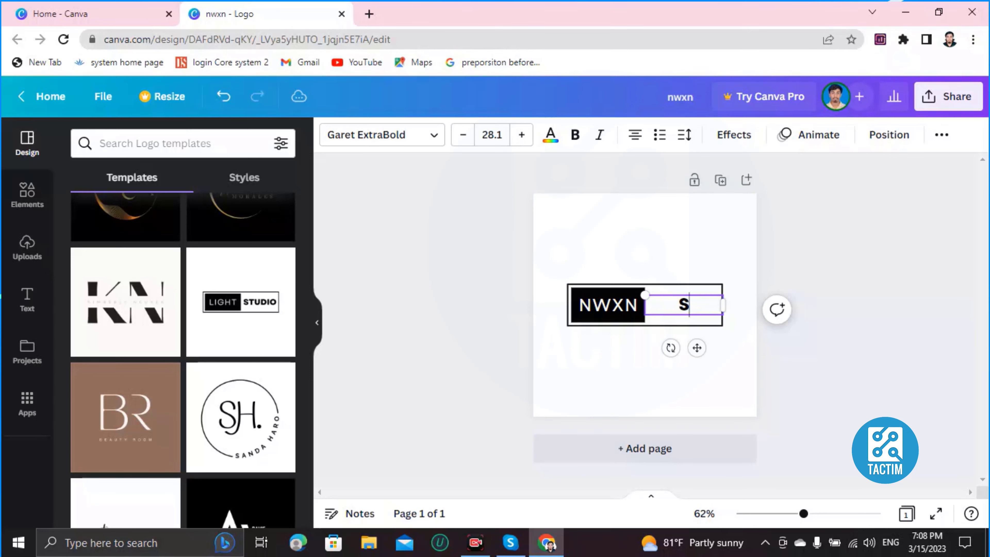
pyautogui.write('WIWIJ')
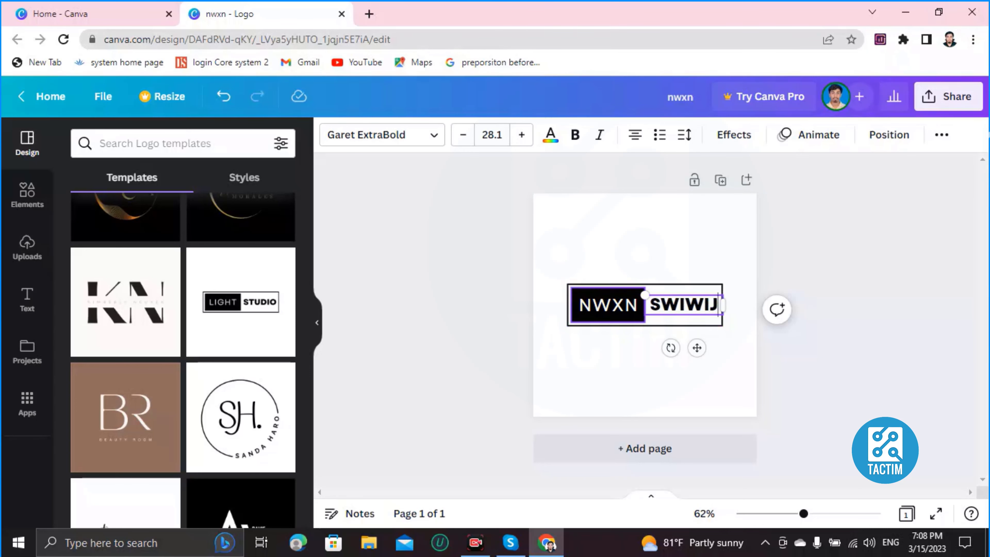
# Fill the black shape behind NWXN with green
pyautogui.click(609, 304)
pyautogui.click(608, 304)
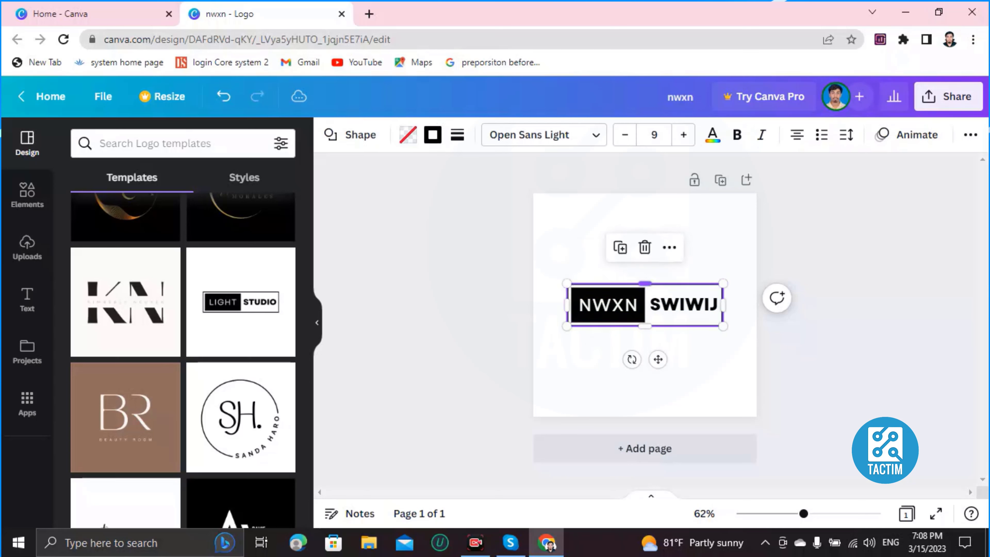
pyautogui.click(608, 305)
pyautogui.click(608, 305)
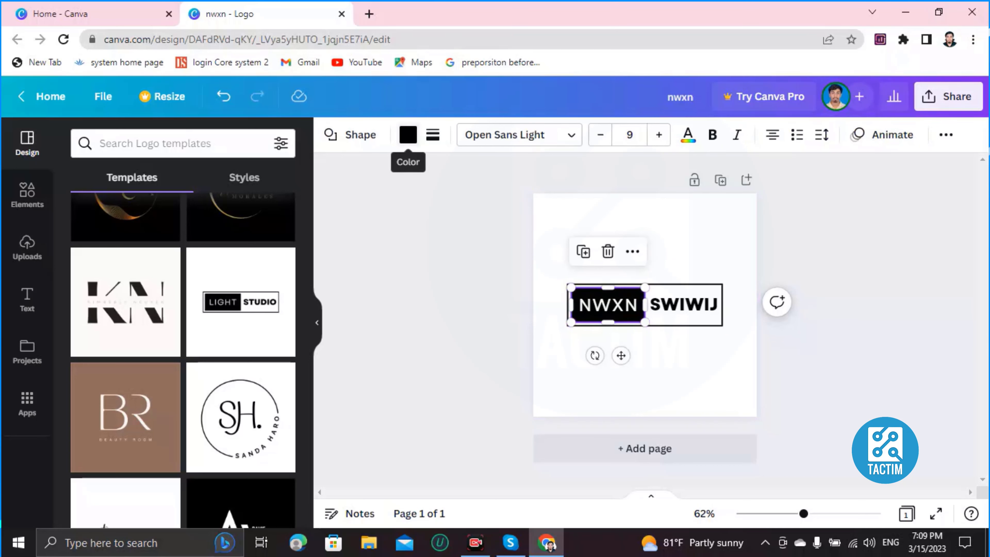
pyautogui.click(409, 135)
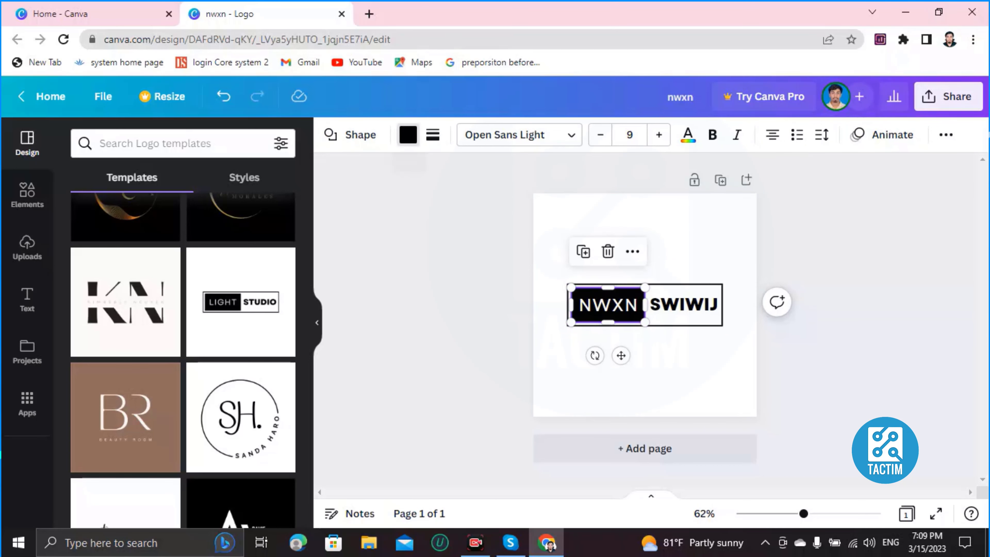
pyautogui.scroll(-1, 157, 351)
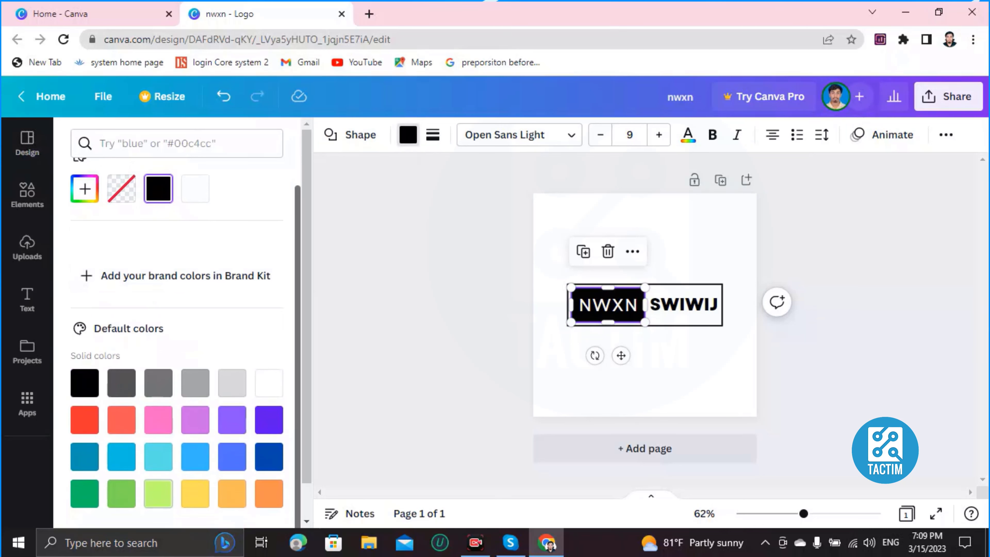
pyautogui.click(121, 494)
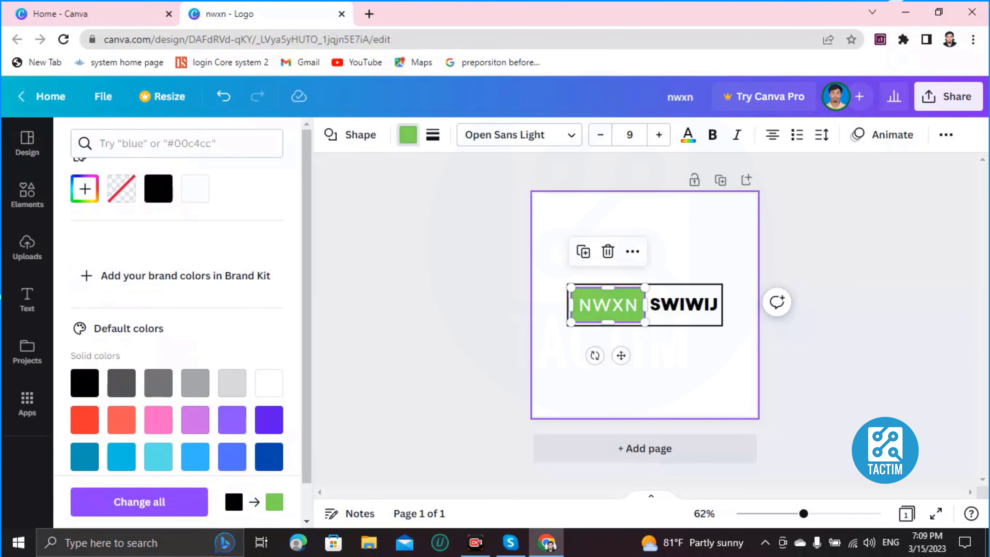
# Fill the SWIWIJ box with dark blue and deselect it
pyautogui.click(684, 318)
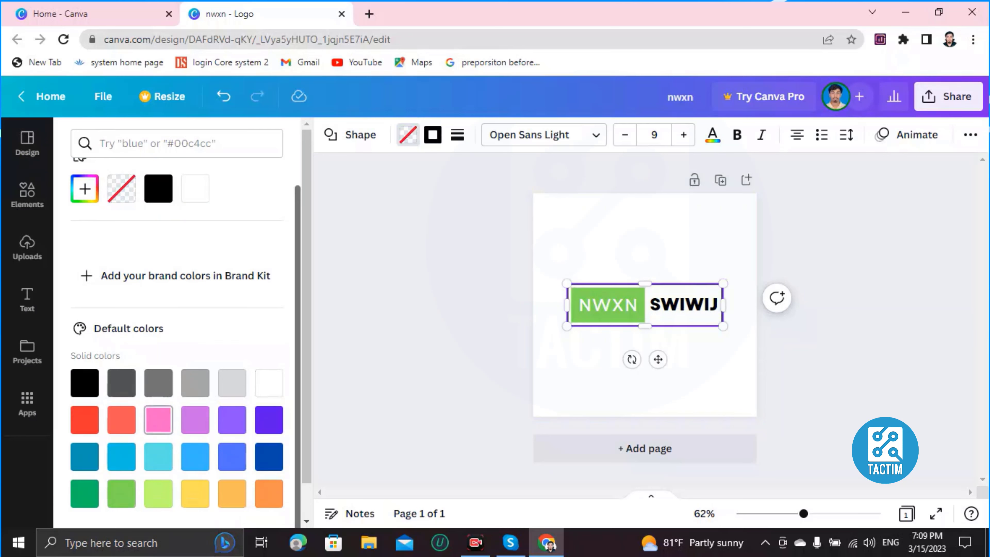
pyautogui.scroll(-1, 121, 420)
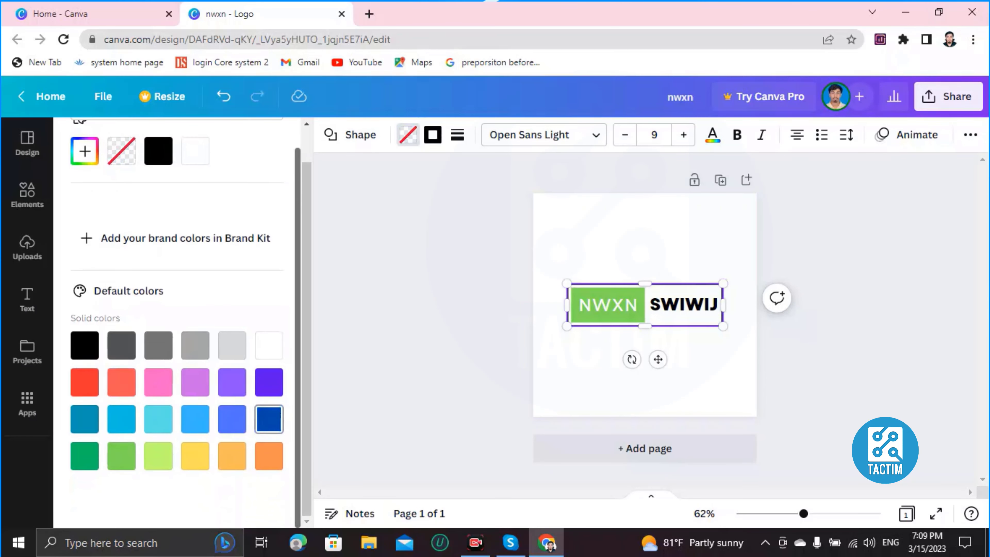
pyautogui.click(269, 419)
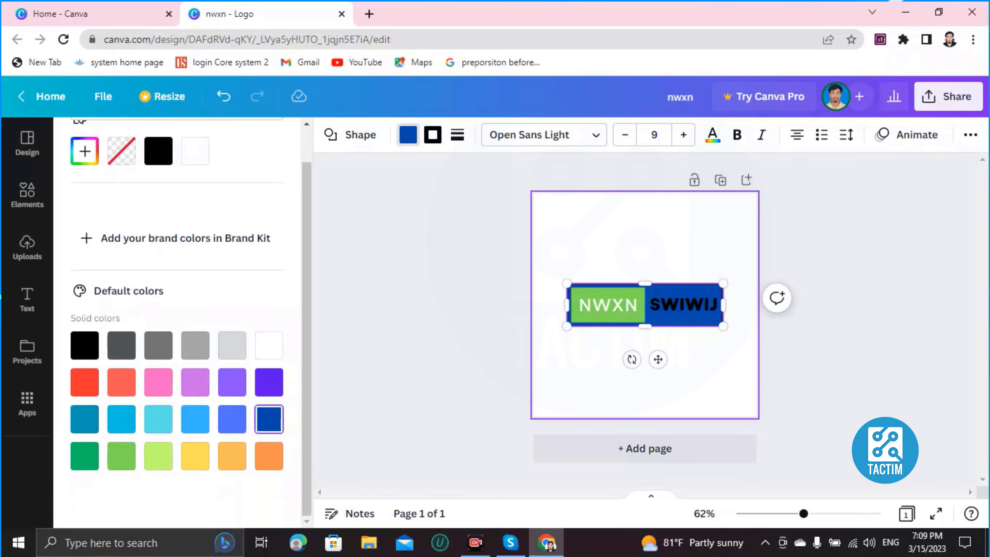
pyautogui.click(632, 388)
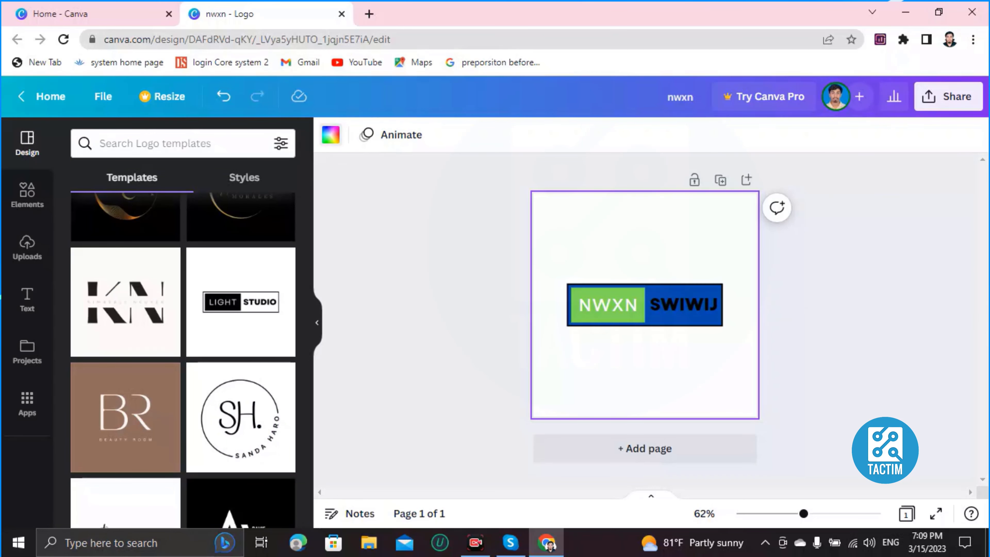
# Set the page background to yellow and show the ready-made text styles
pyautogui.click(330, 135)
pyautogui.scroll(-1, 158, 419)
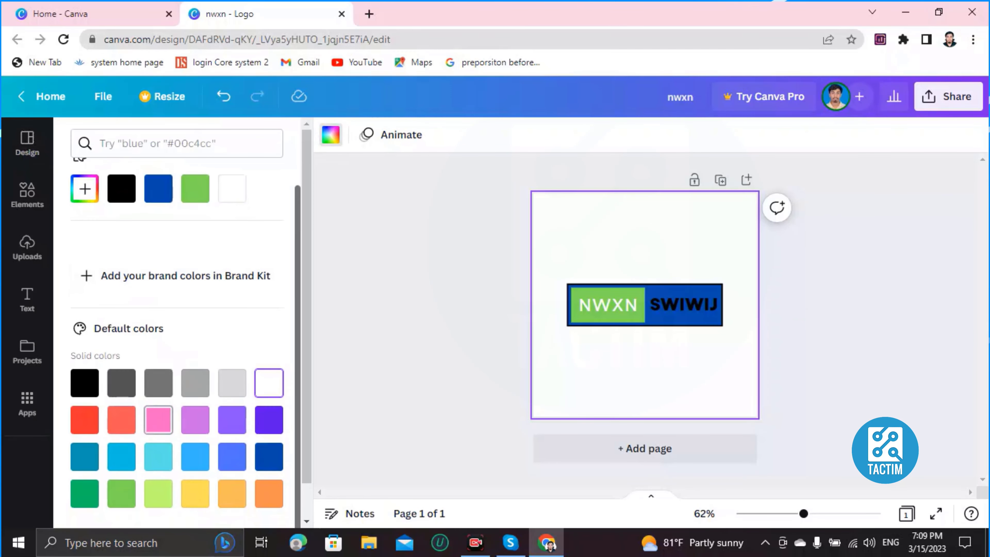
pyautogui.click(195, 493)
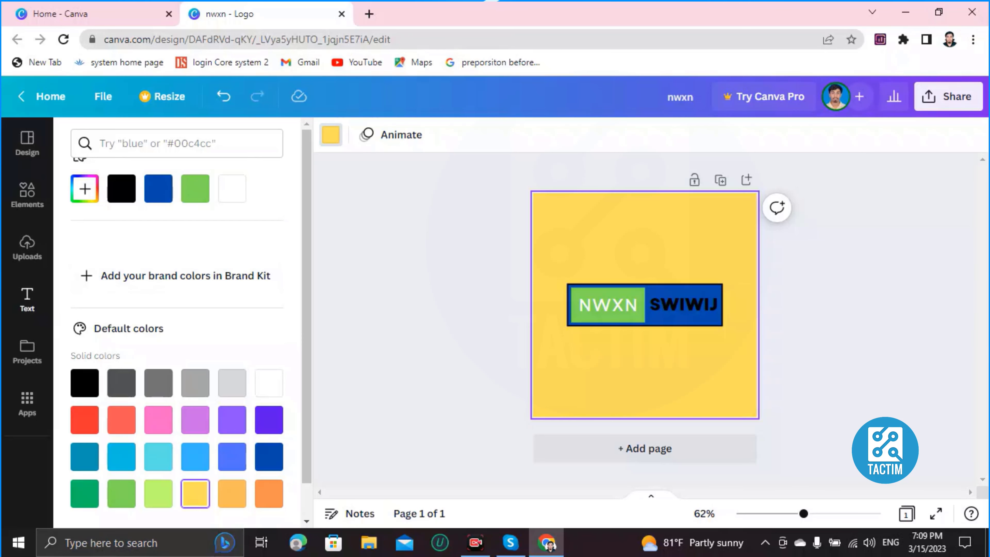
pyautogui.click(27, 300)
pyautogui.scroll(-7, 156, 312)
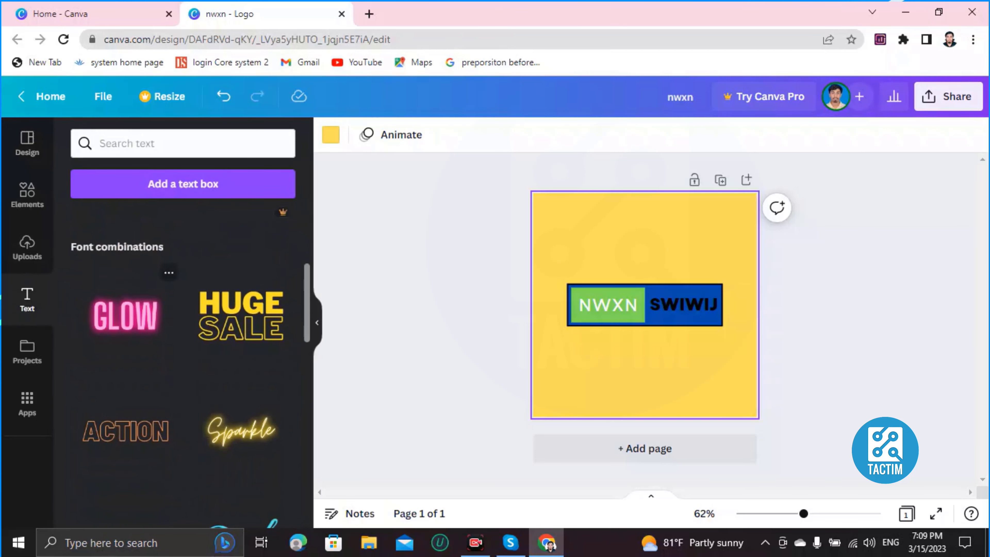
# Add the 'fun' font combination, shrink it to size 102, and place it above NWXN
pyautogui.scroll(-5, 183, 332)
pyautogui.scroll(-5, 184, 332)
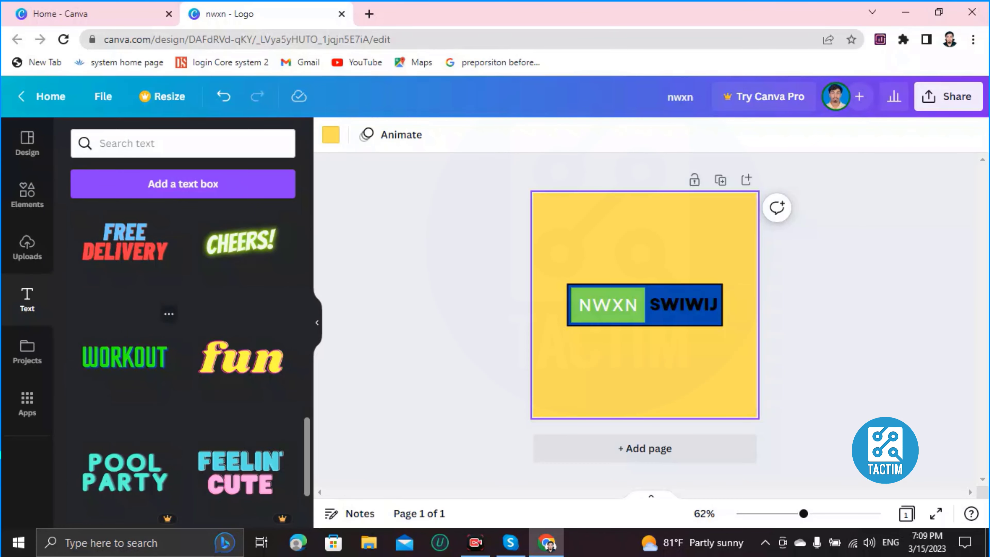
pyautogui.click(241, 357)
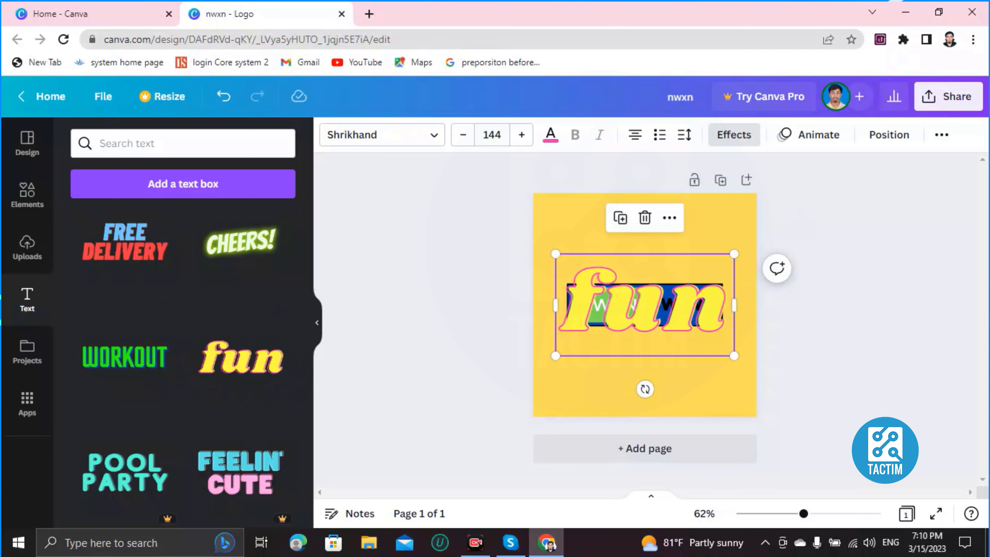
pyautogui.moveTo(645, 305); pyautogui.dragTo(645, 244)
pyautogui.moveTo(555, 193); pyautogui.dragTo(608, 223)
pyautogui.moveTo(670, 254); pyautogui.dragTo(633, 245)
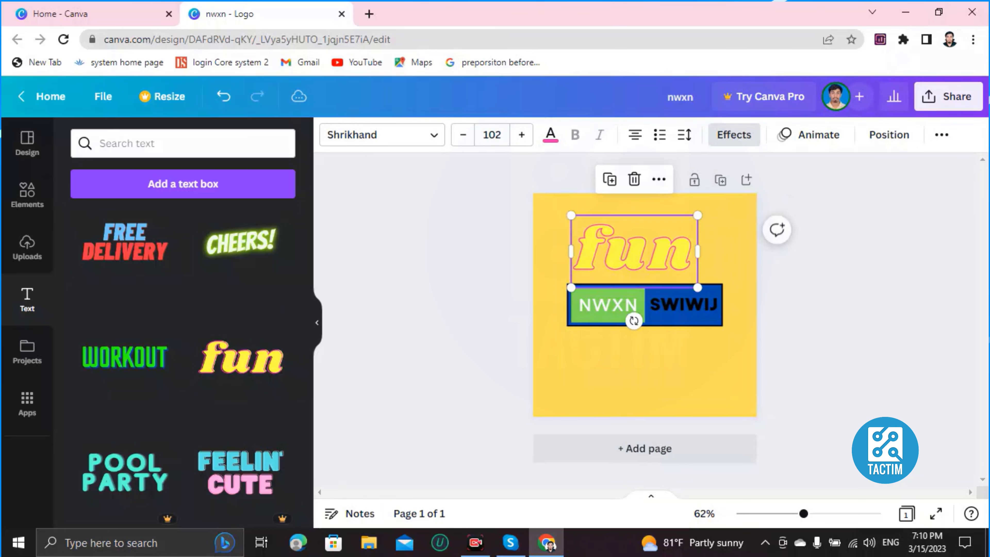
# Select the whole word 'fun' and bring up its text colour palette
pyautogui.click(649, 252)
pyautogui.click(649, 252)
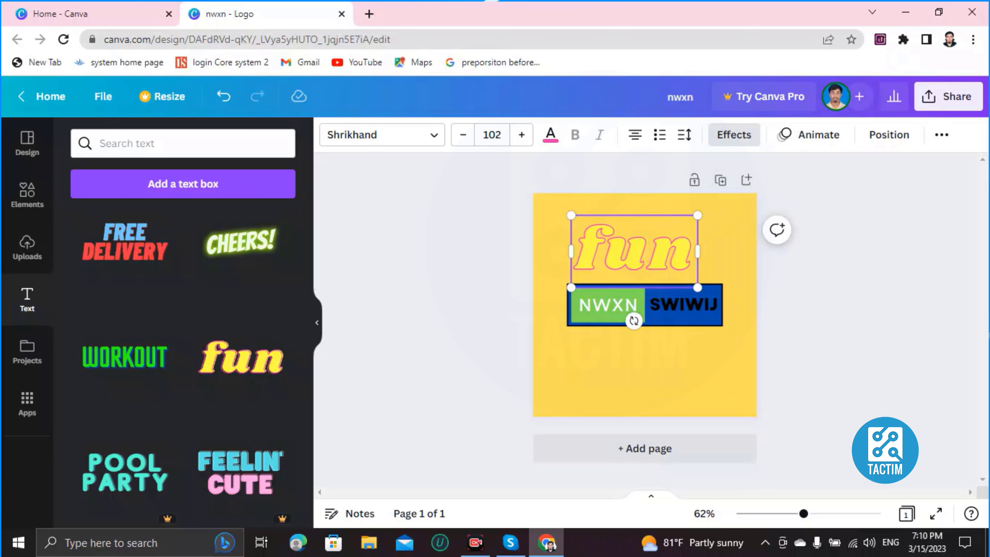
pyautogui.hotkey('ctrl', 'a')
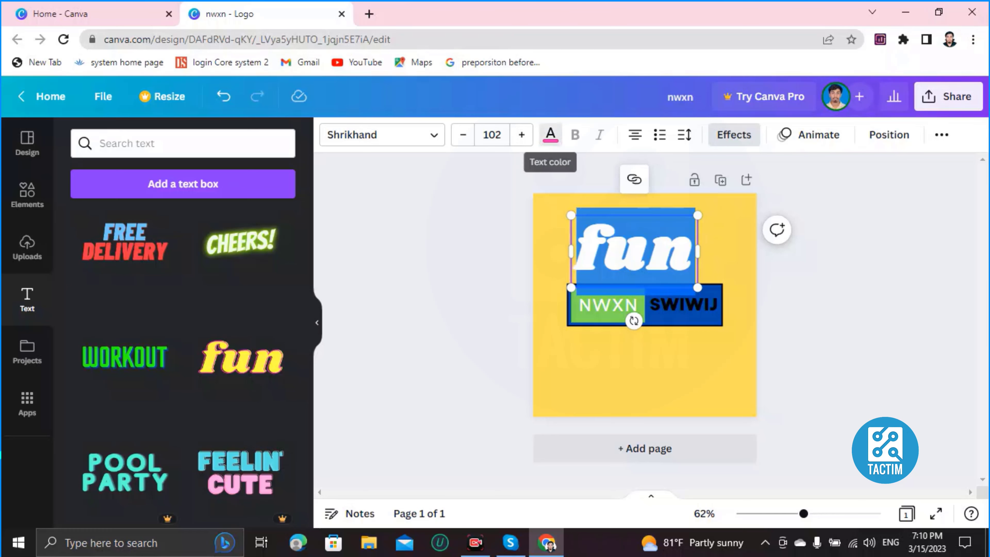
pyautogui.click(551, 134)
pyautogui.scroll(-2, 186, 343)
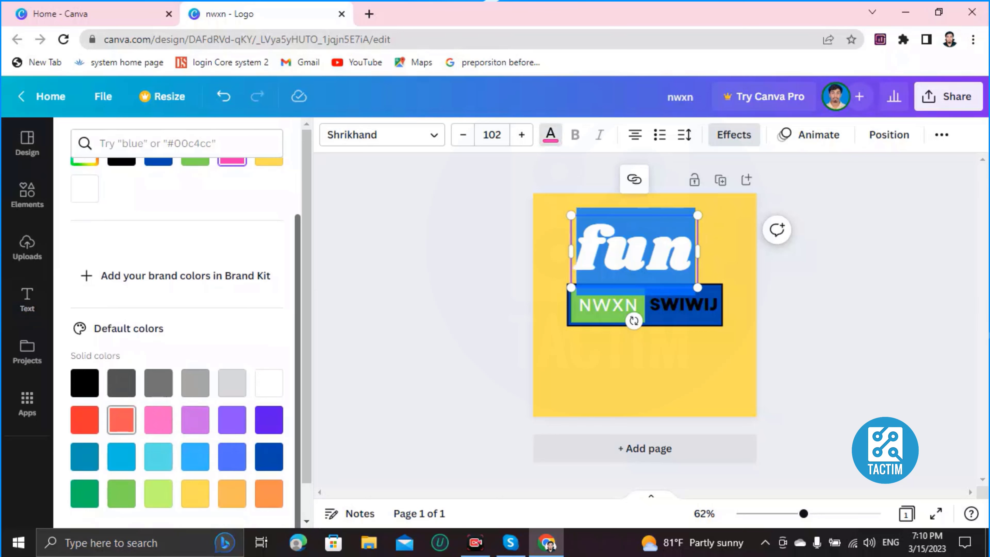
# Recolour the 'fun' outline coral, then black
pyautogui.click(122, 420)
pyautogui.click(645, 371)
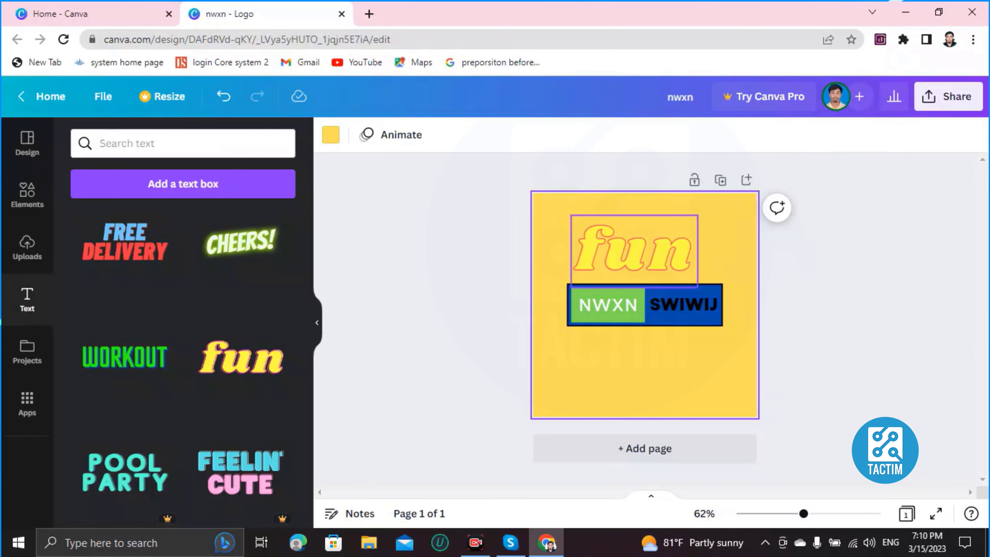
pyautogui.click(687, 269)
pyautogui.doubleClick(686, 269)
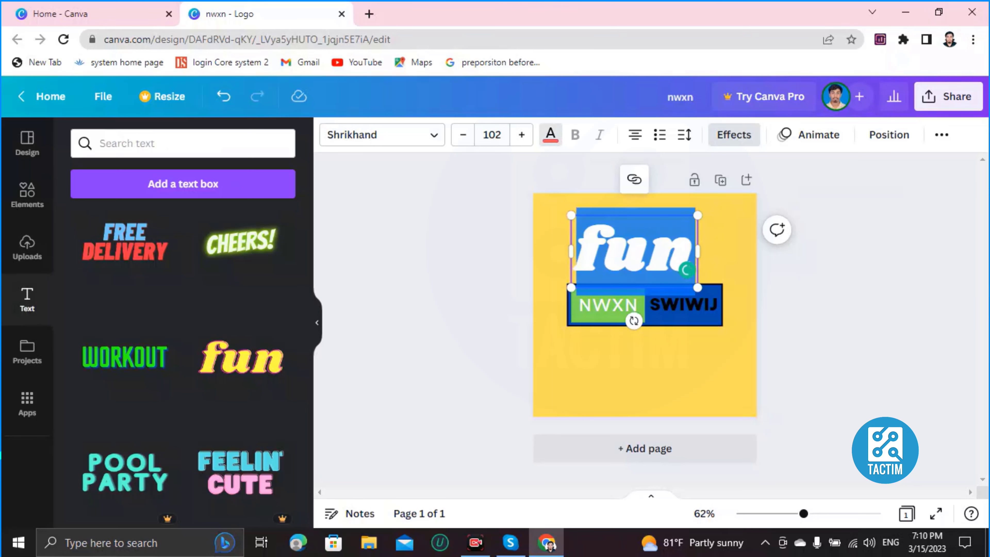
pyautogui.click(550, 135)
pyautogui.scroll(-2, 177, 335)
pyautogui.click(85, 383)
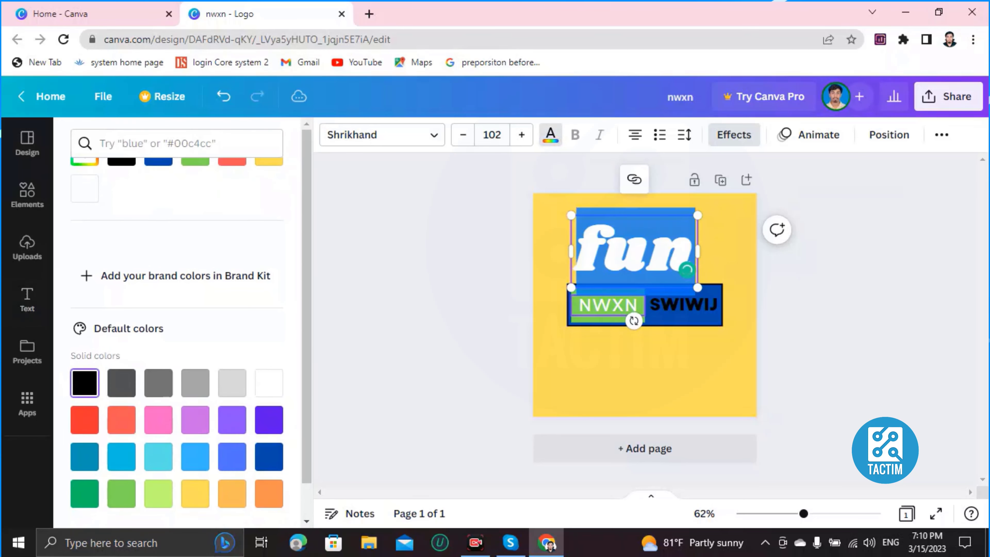
pyautogui.click(589, 361)
# Change the 'fun' text colour to orange
pyautogui.click(687, 270)
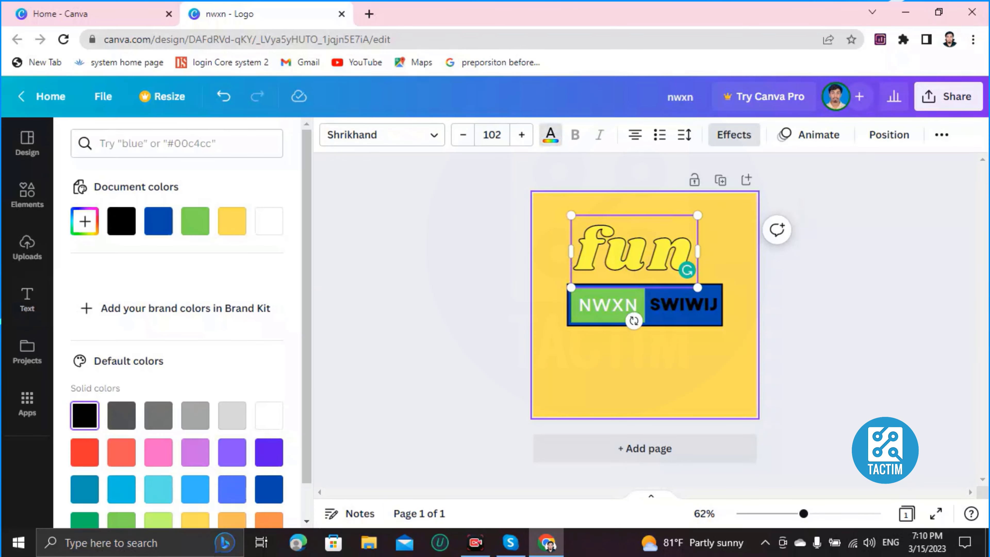
pyautogui.scroll(-1, 176, 335)
pyautogui.scroll(-1, 177, 328)
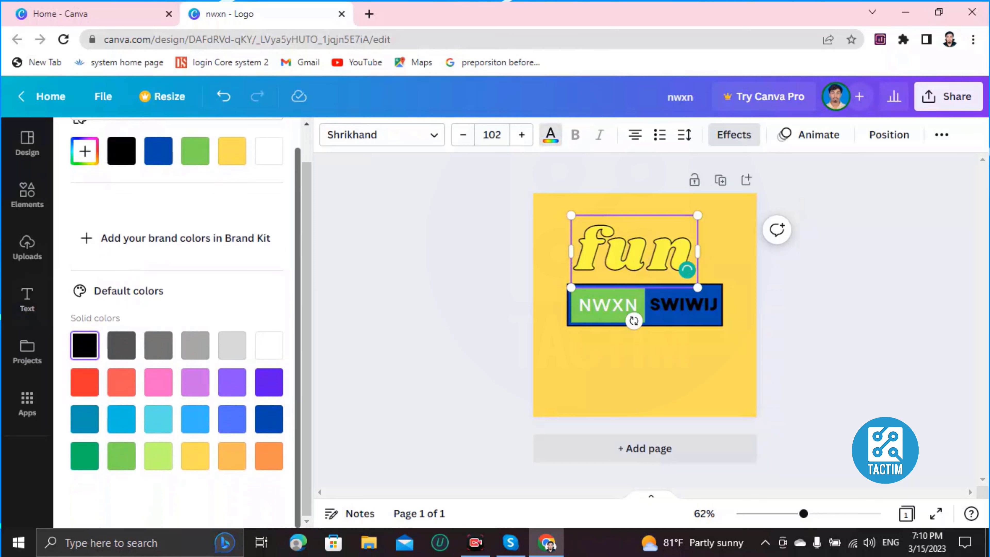
pyautogui.doubleClick(687, 269)
pyautogui.click(268, 456)
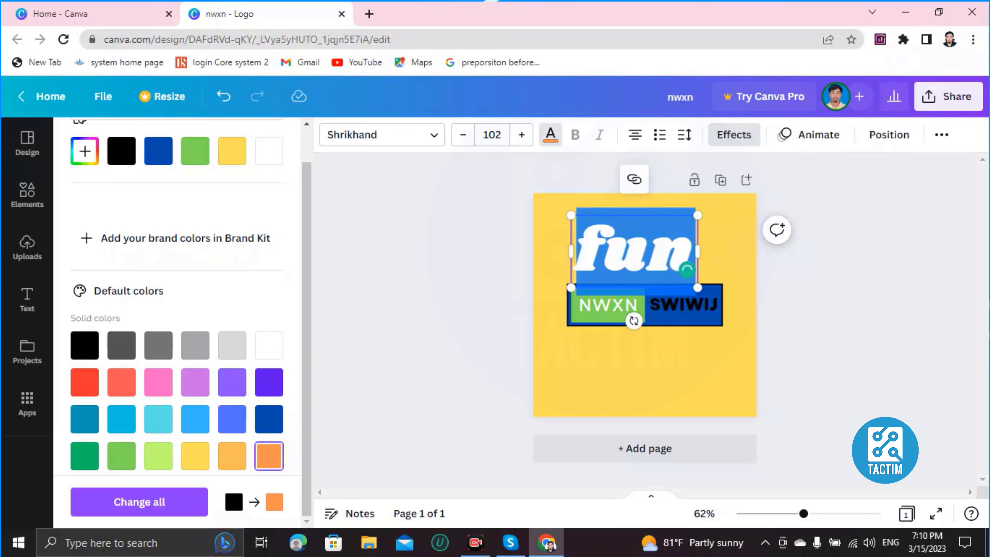
pyautogui.press('Escape')
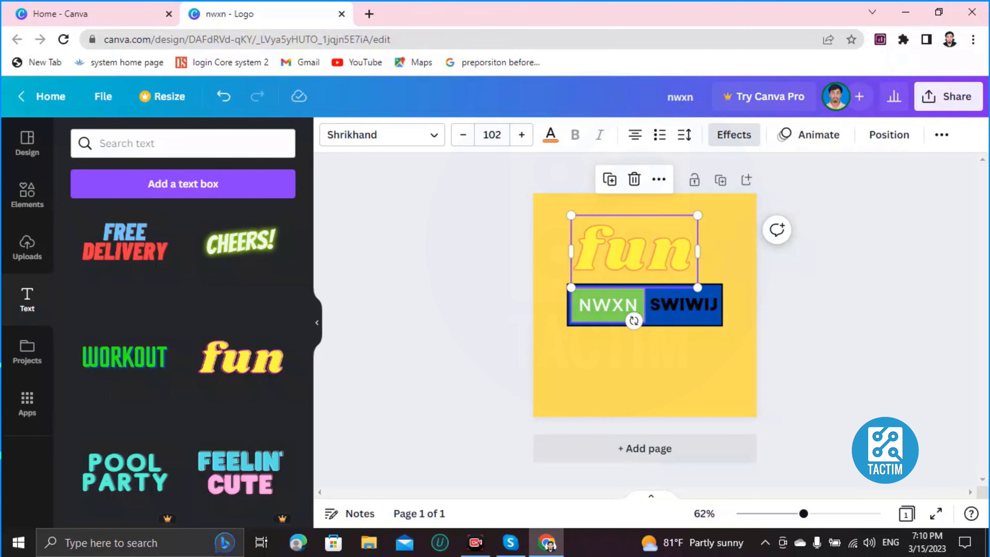
# Try grey, red-orange and white on 'fun', settling on a dark blue outline
pyautogui.click(683, 305)
pyautogui.click(627, 251)
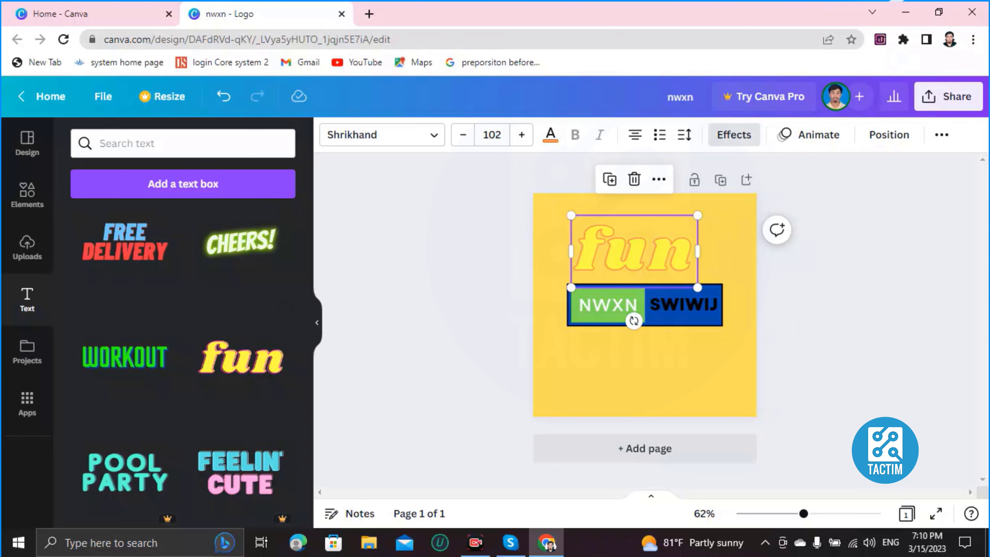
pyautogui.click(550, 134)
pyautogui.scroll(-3, 175, 312)
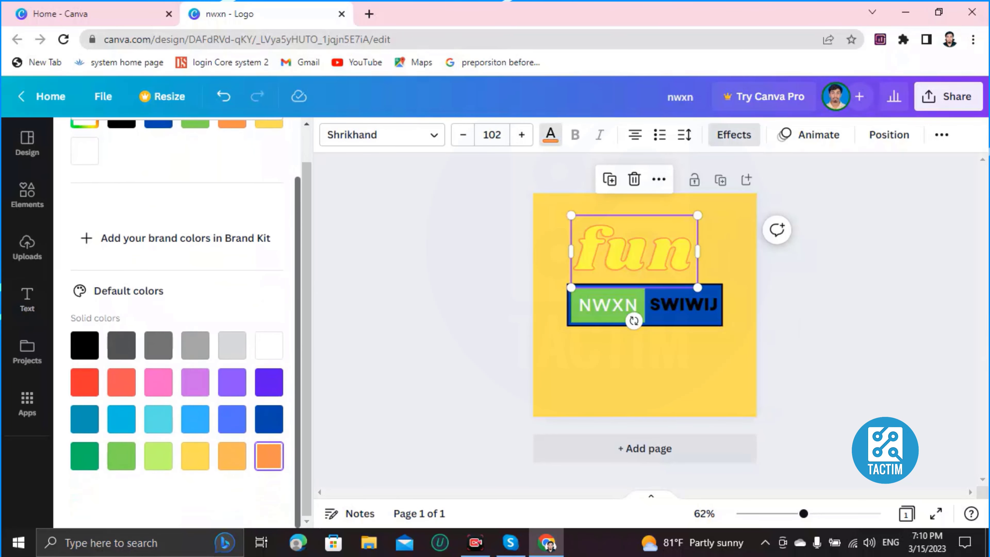
pyautogui.click(195, 346)
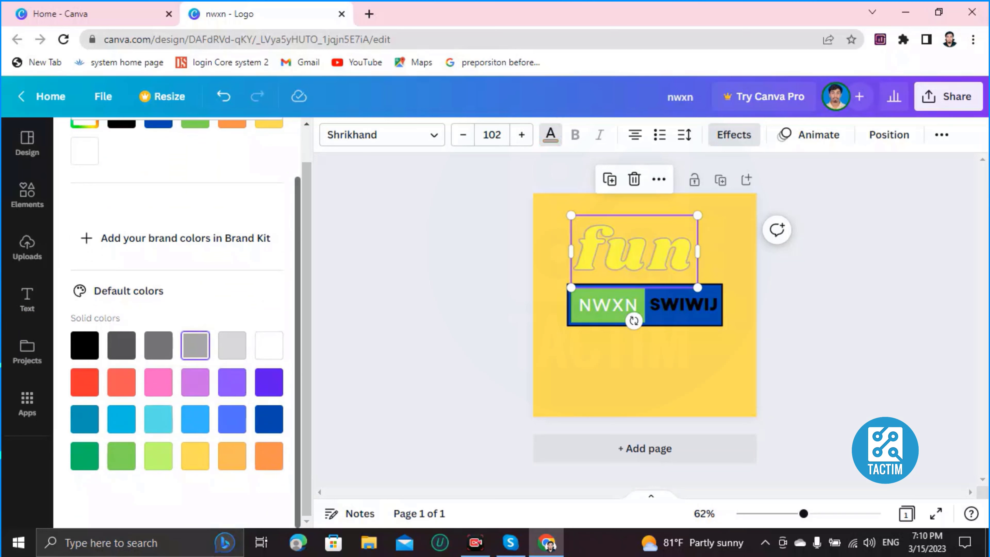
pyautogui.click(158, 345)
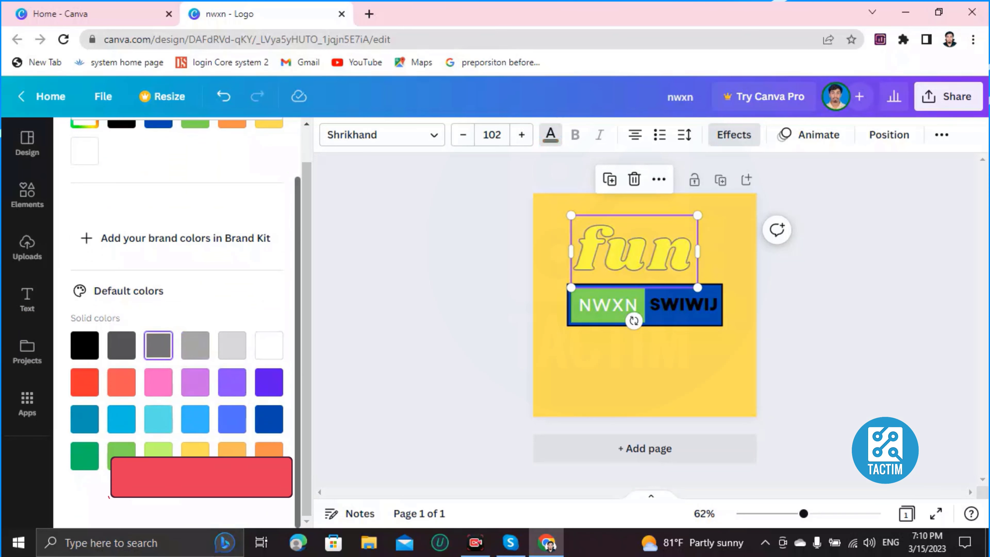
pyautogui.click(85, 382)
pyautogui.click(232, 346)
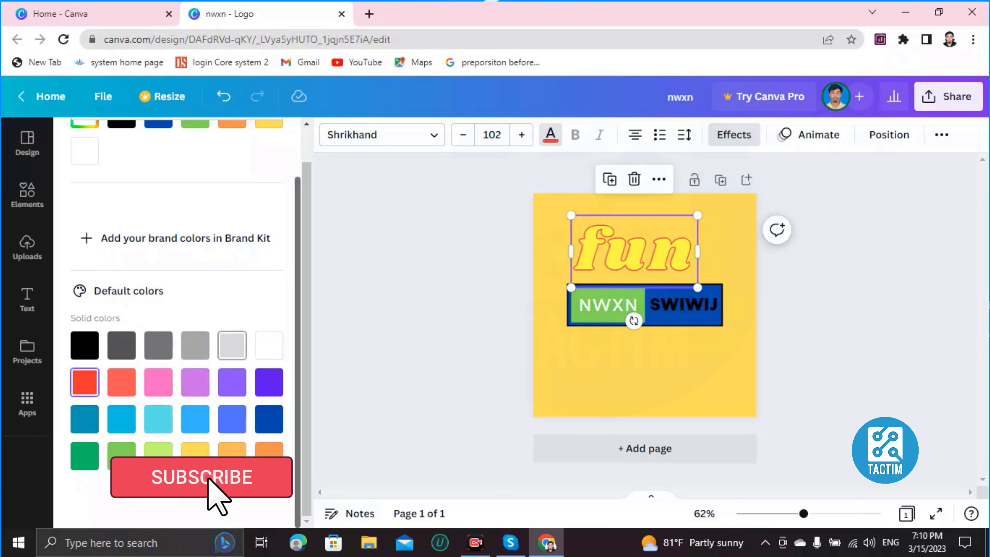
pyautogui.click(269, 346)
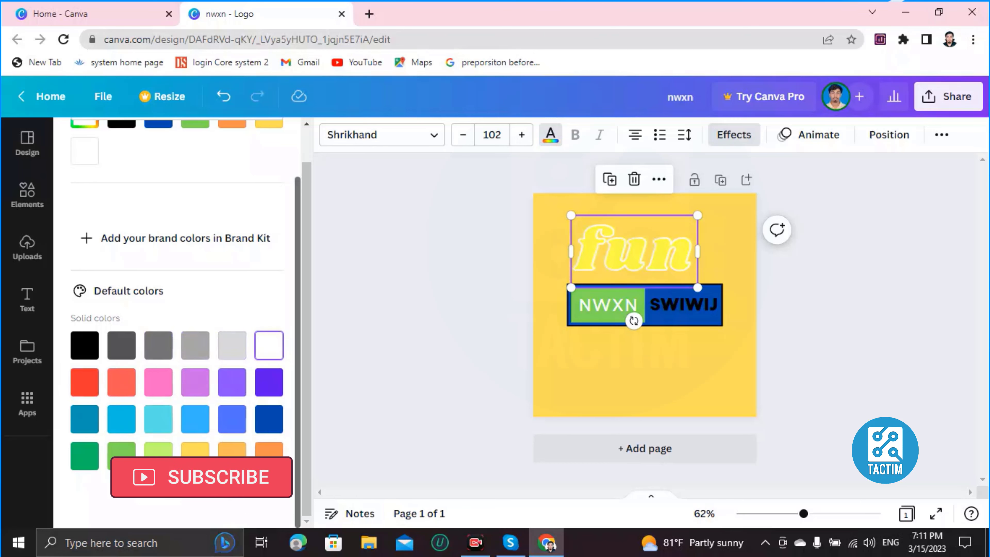
pyautogui.click(269, 382)
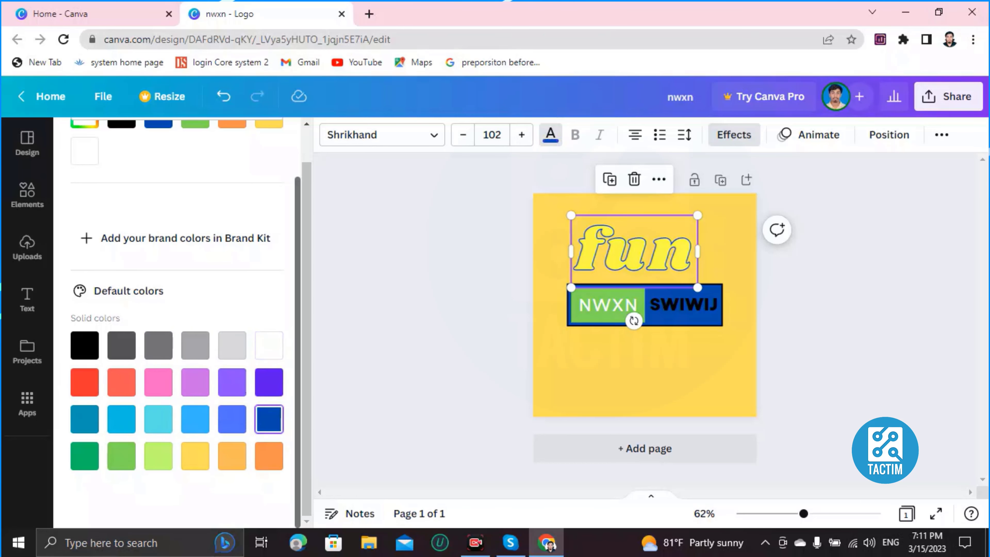
pyautogui.click(644, 371)
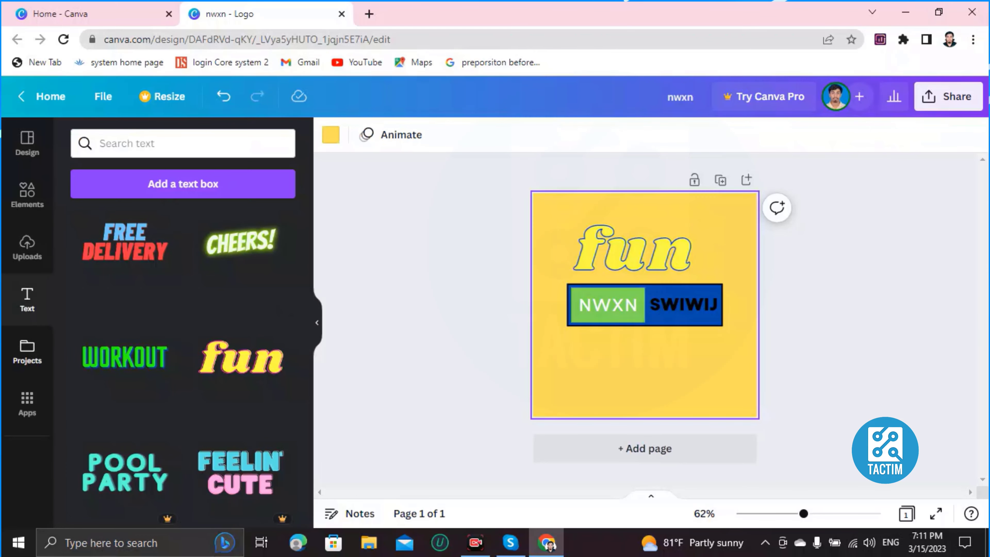
# Drag the flower bouquet graphic from Elements onto the page
pyautogui.click(27, 351)
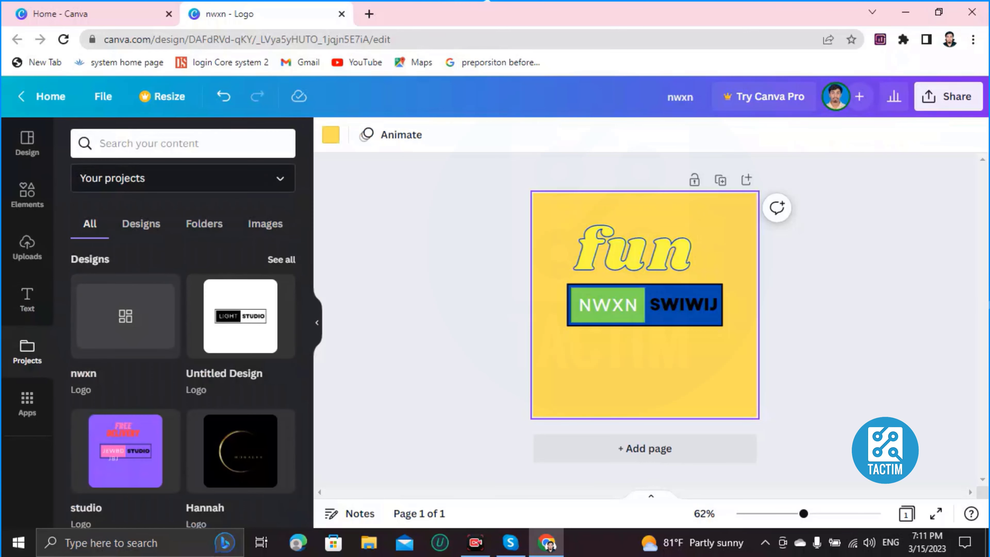
pyautogui.scroll(-1, 183, 382)
pyautogui.click(27, 195)
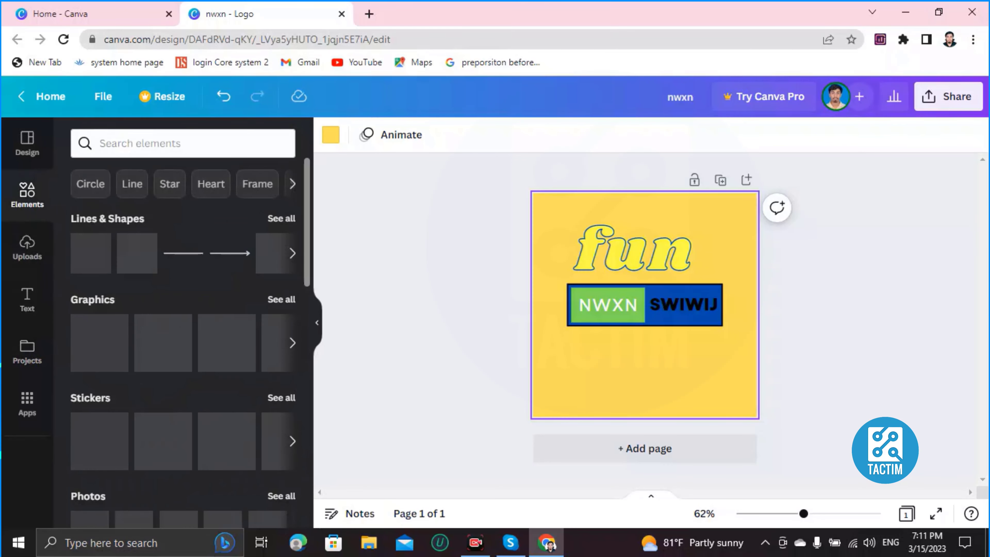
pyautogui.scroll(-2, 184, 344)
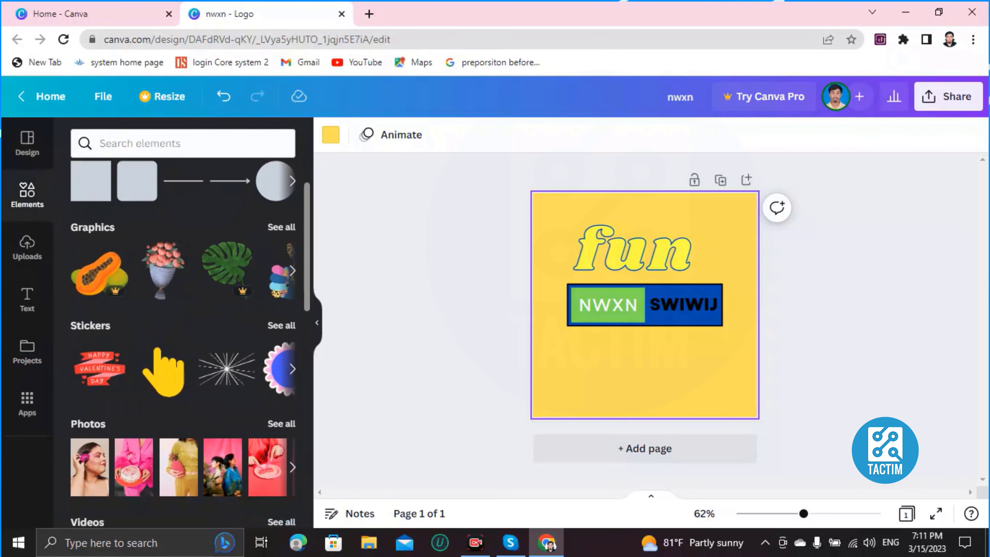
pyautogui.scroll(-8, 183, 343)
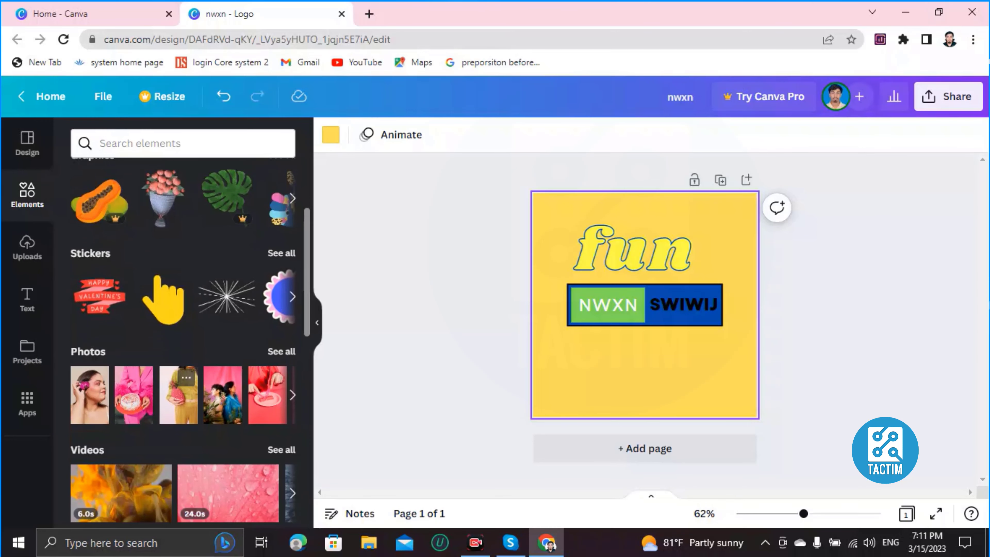
pyautogui.scroll(-4, 183, 343)
pyautogui.scroll(12, 184, 343)
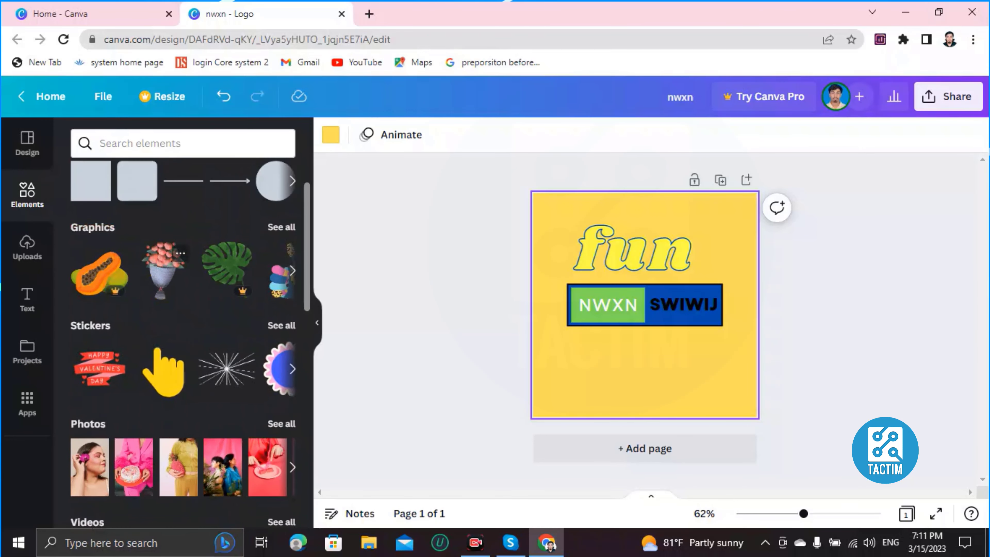
pyautogui.moveTo(163, 269); pyautogui.dragTo(624, 363)
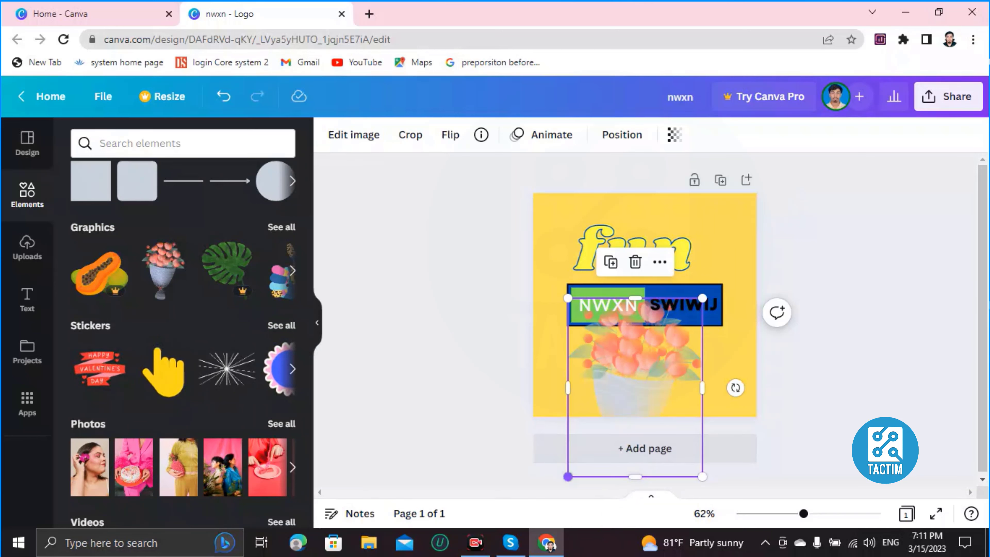
# Shrink the bouquet and move it to the lower left below NWXN
pyautogui.moveTo(568, 477); pyautogui.dragTo(645, 375)
pyautogui.moveTo(672, 343); pyautogui.dragTo(594, 378)
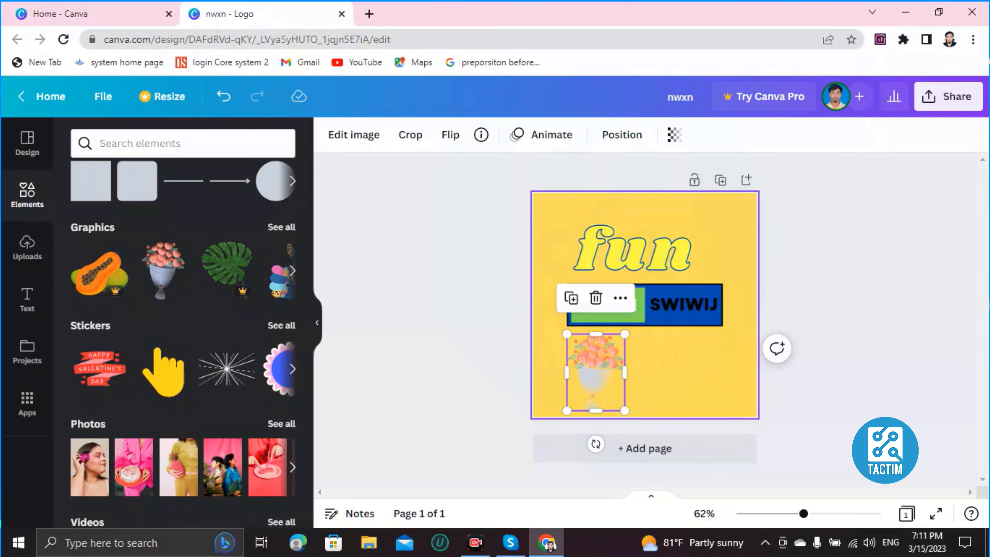
pyautogui.press('Escape')
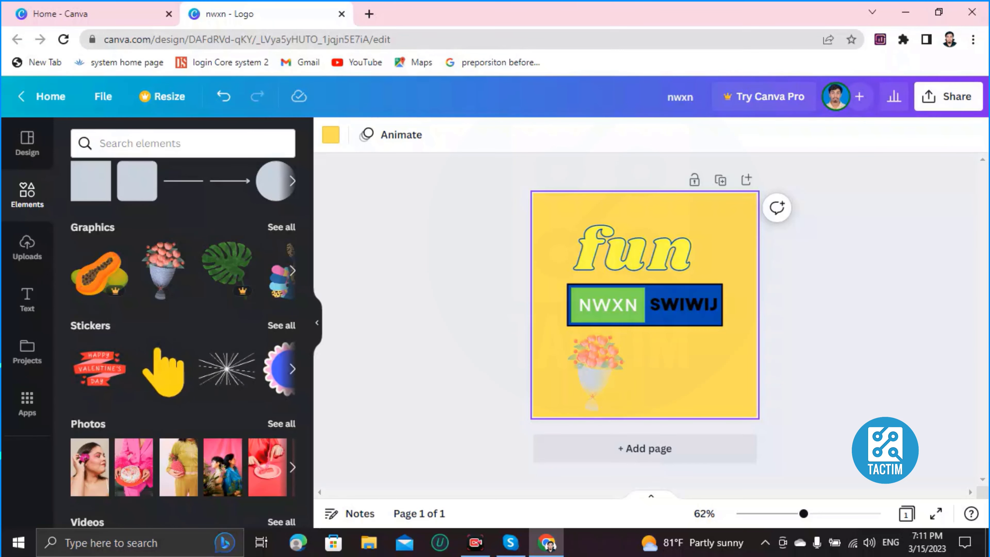
# Invite a collaborator's e-mail address with Can edit access, then close the sharing panel
pyautogui.click(948, 97)
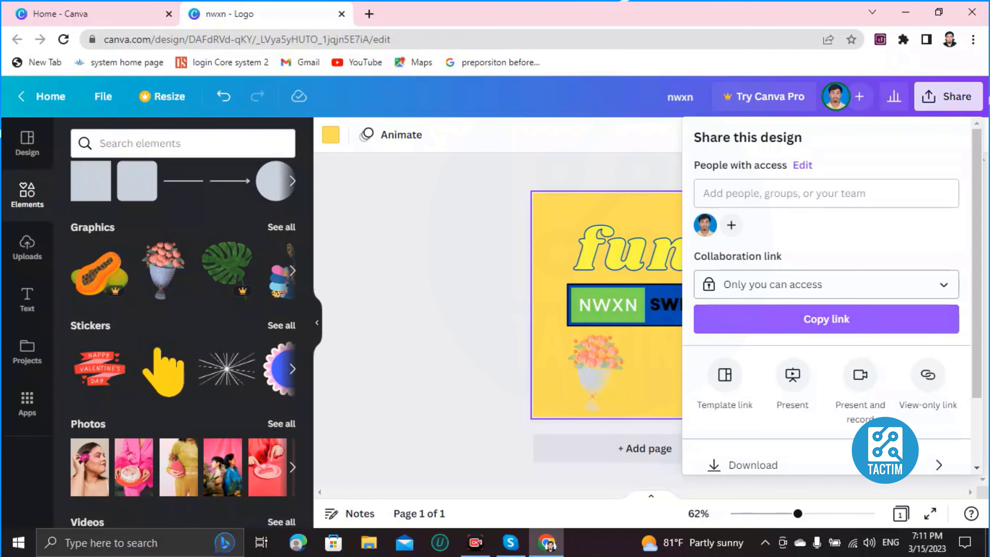
pyautogui.click(859, 96)
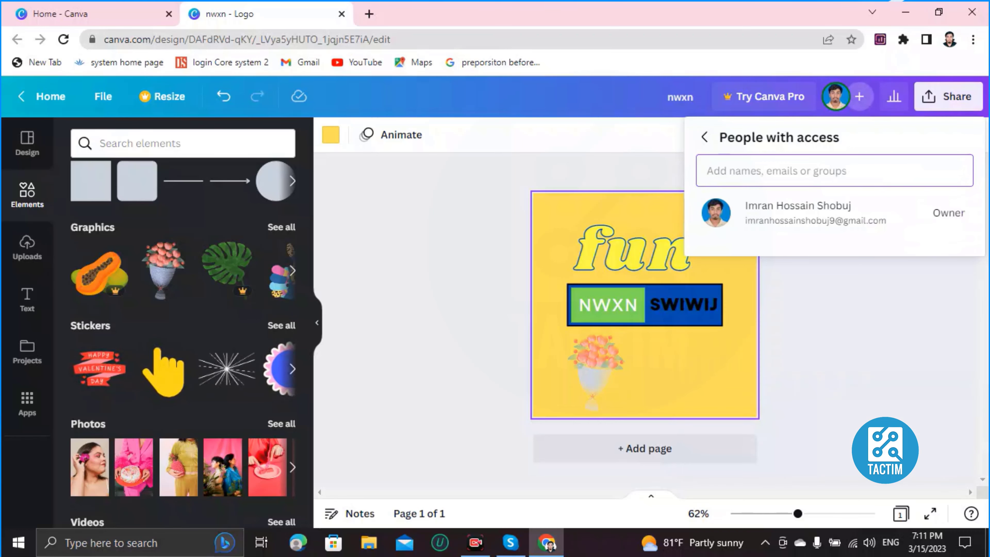
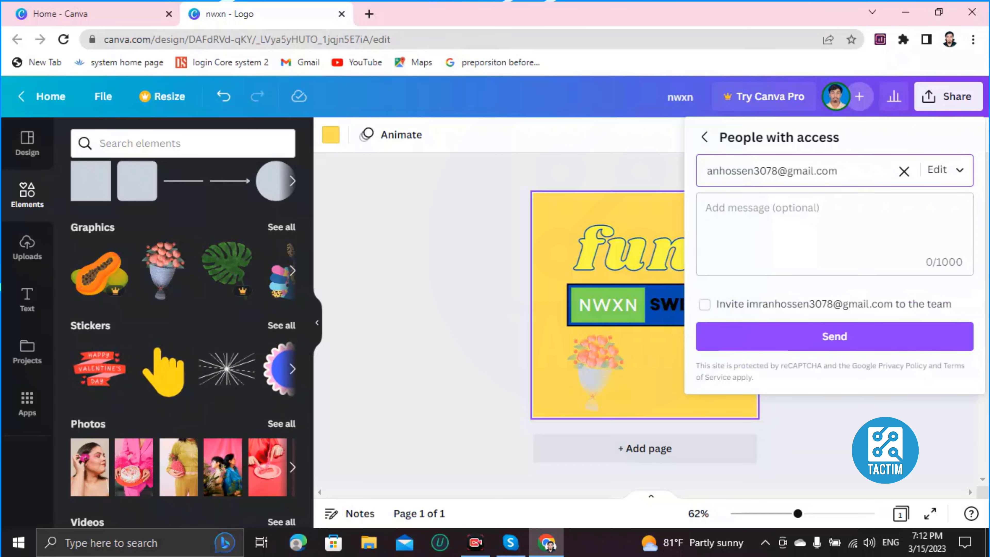
pyautogui.click(945, 170)
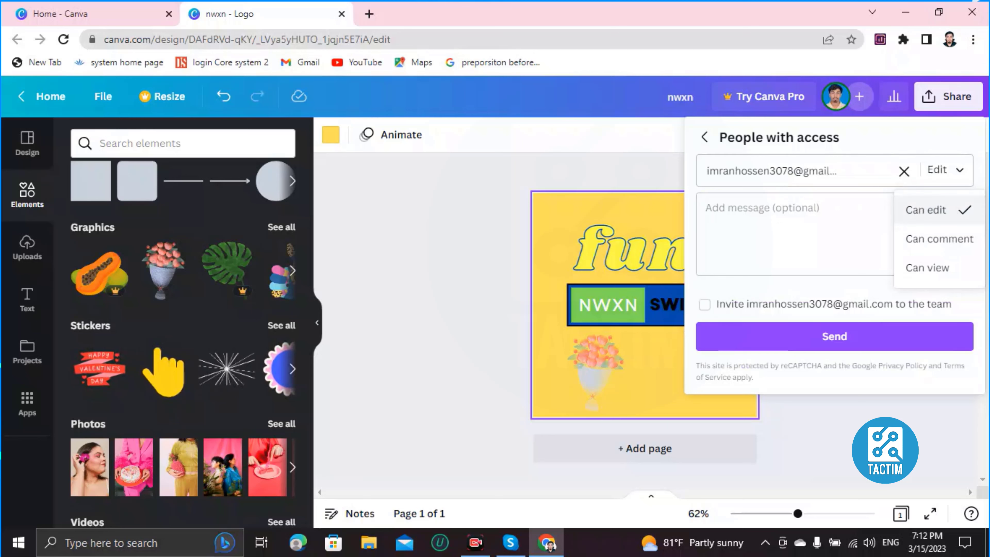
pyautogui.click(926, 210)
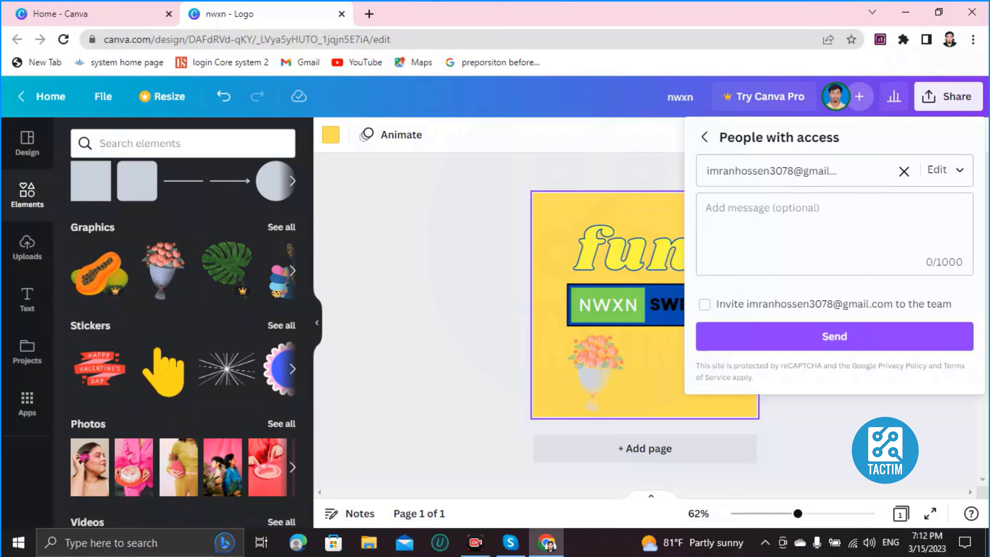
pyautogui.click(472, 242)
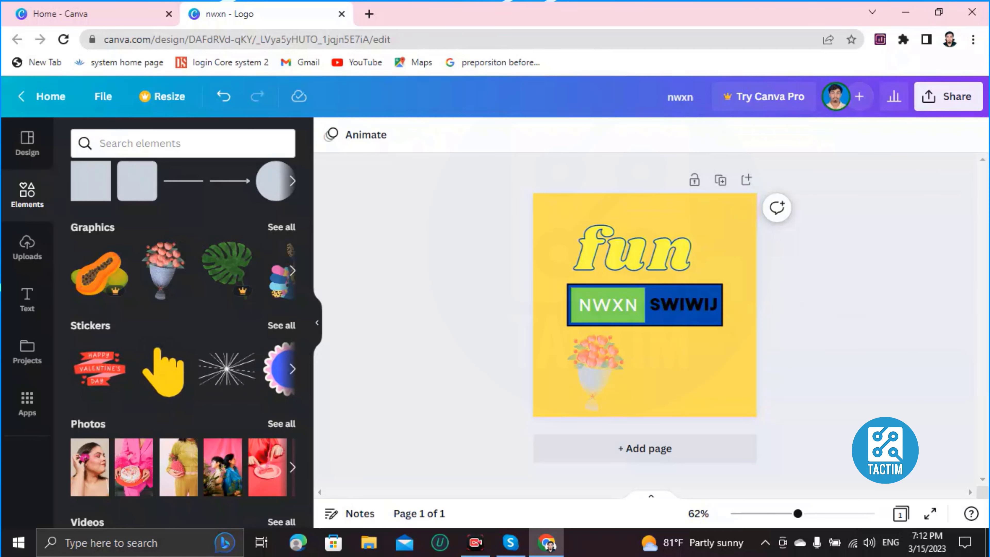